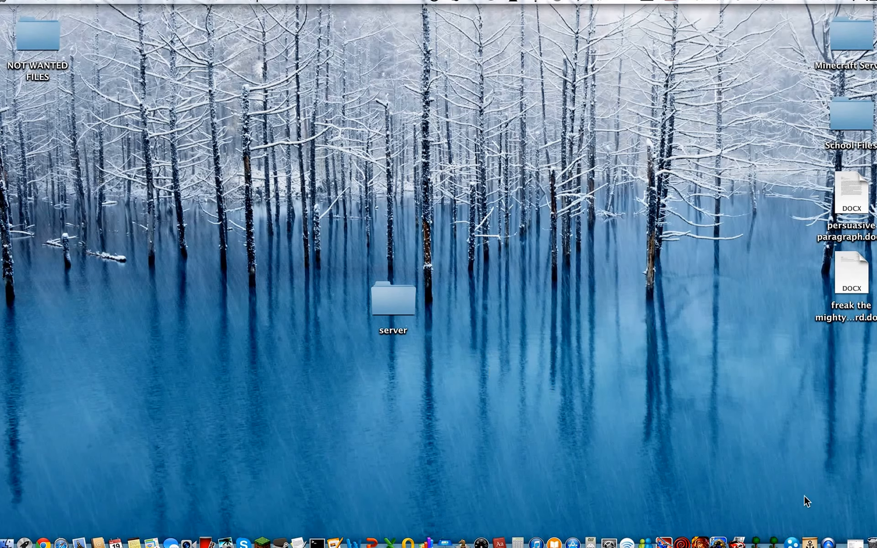
Step: Open the BukkitWiki "Setting up a server" page from the browser's search results and find its Mac OS X startup script section
{"action": "left_click", "coordinate": [855, 543]}
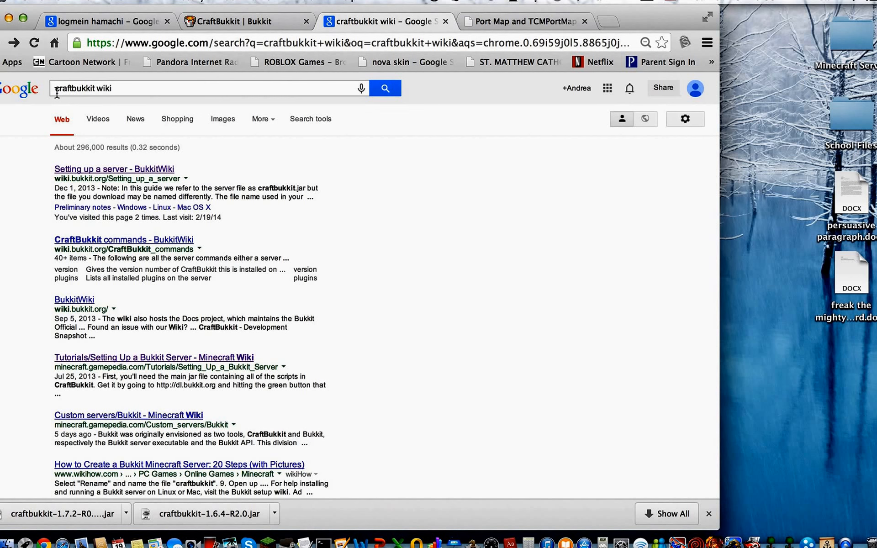
{"action": "left_click", "coordinate": [132, 170]}
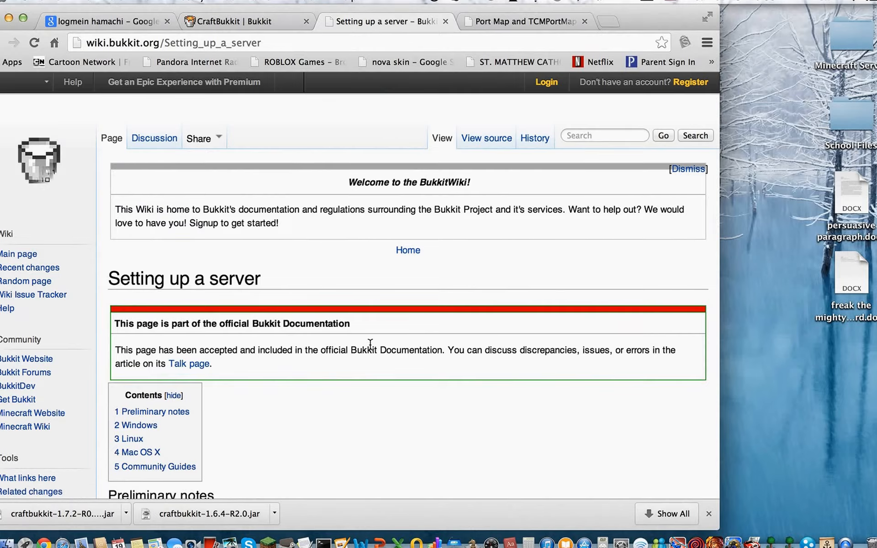
{"action": "scroll", "coordinate": [370, 342], "scroll_direction": "down", "scroll_amount": 15}
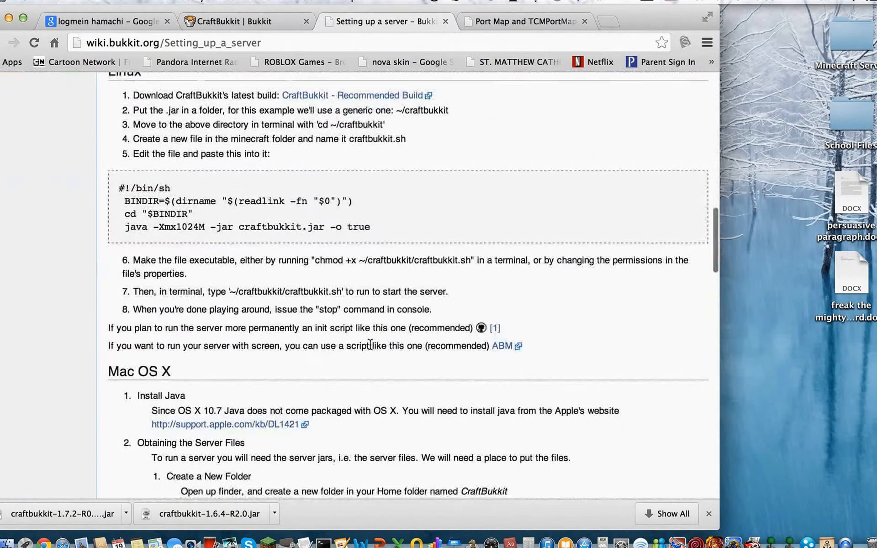
{"action": "scroll", "coordinate": [370, 343], "scroll_direction": "down", "scroll_amount": 10}
{"action": "scroll", "coordinate": [370, 344], "scroll_direction": "up", "scroll_amount": 8}
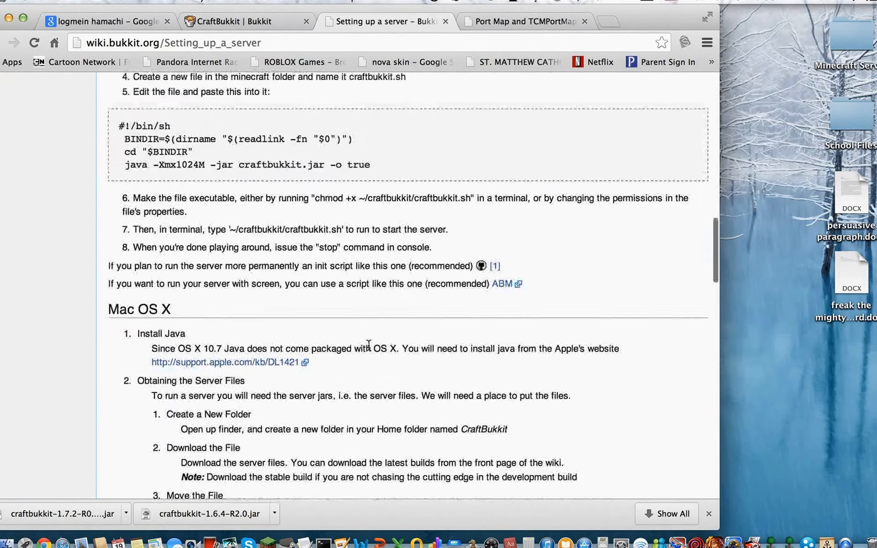
{"action": "scroll", "coordinate": [369, 344], "scroll_direction": "up", "scroll_amount": 1}
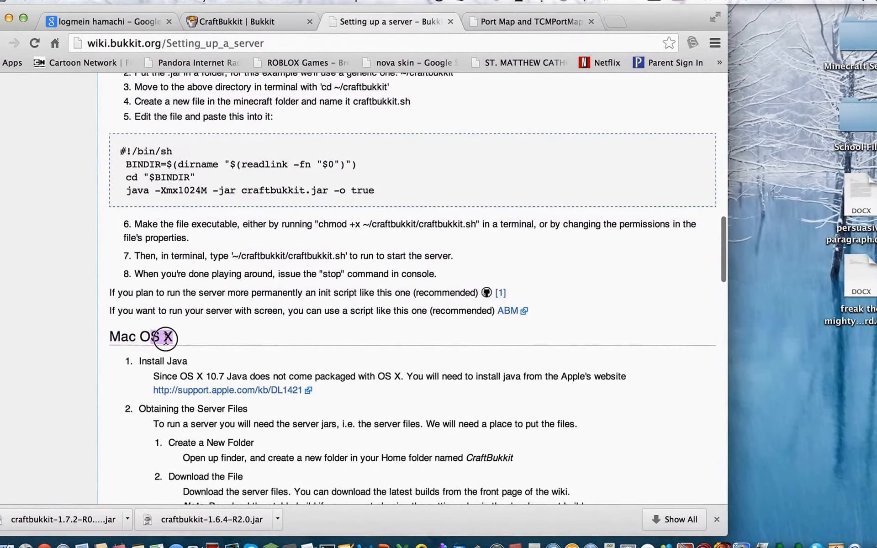
{"action": "scroll", "coordinate": [218, 340], "scroll_direction": "down", "scroll_amount": 10}
{"action": "scroll", "coordinate": [216, 329], "scroll_direction": "down", "scroll_amount": 5}
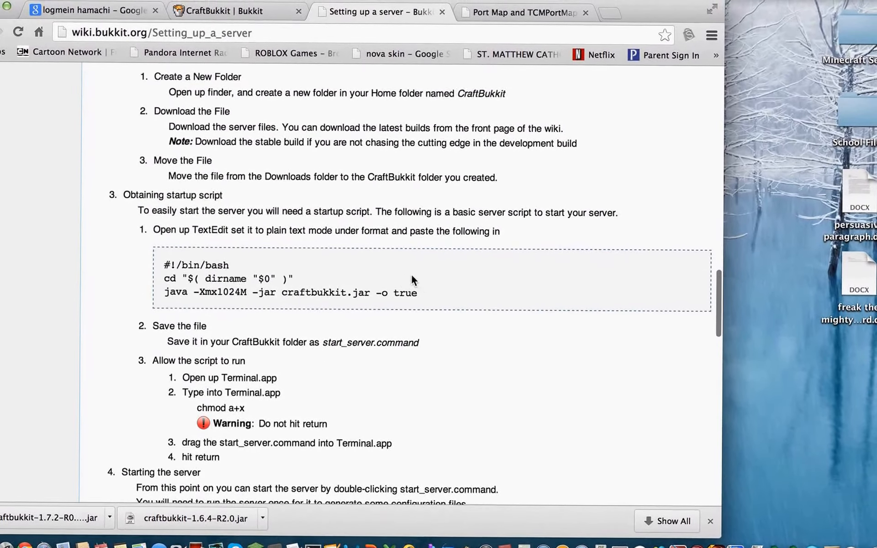
Step: Copy the three-line bash startup script from the Mac OS X instructions and minimize the browser window
{"action": "left_click", "coordinate": [413, 293]}
{"action": "left_click_drag", "start_coordinate": [405, 299], "coordinate": [123, 256]}
{"action": "key", "text": "super+c"}
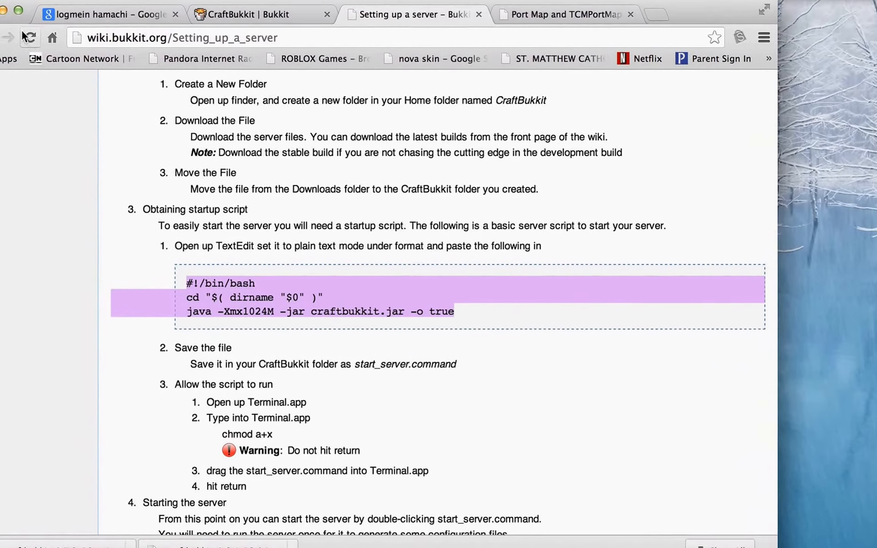
{"action": "left_click", "coordinate": [10, 11]}
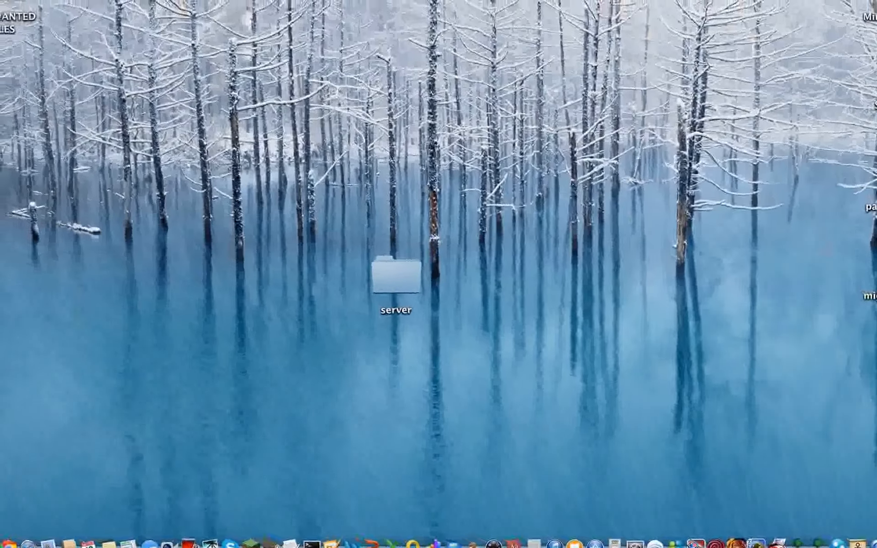
Step: Search the Mac for TextEdit, launch it and create a new blank document
{"action": "key", "text": "super+space"}
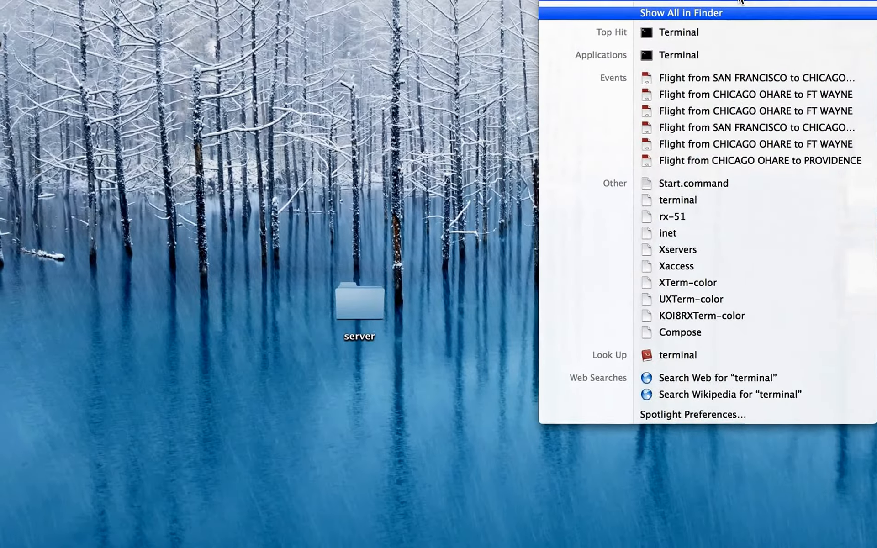
{"action": "key", "text": "BackSpace"}
{"action": "type", "text": "textedit"}
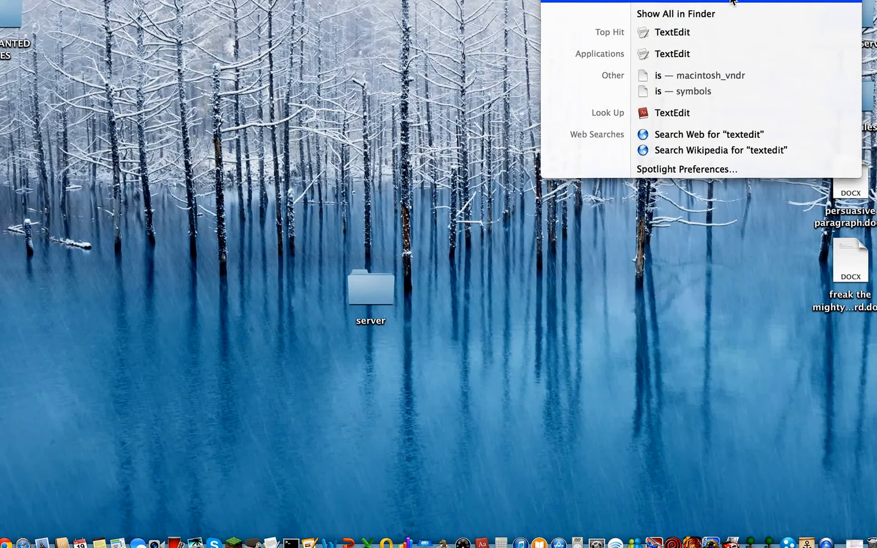
{"action": "key", "text": "Return"}
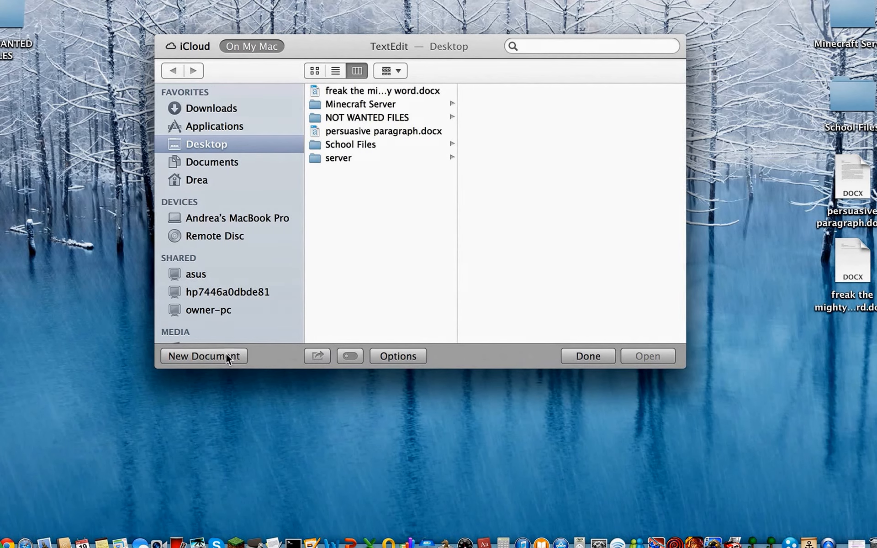
{"action": "left_click", "coordinate": [205, 356]}
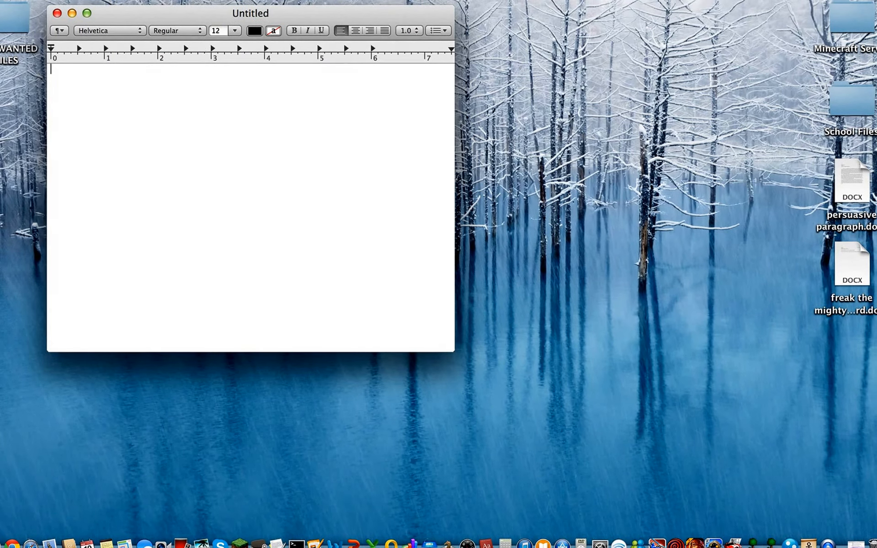
Step: Convert the blank document to plain text and paste the copied startup script into it
{"action": "left_click", "coordinate": [125, 1]}
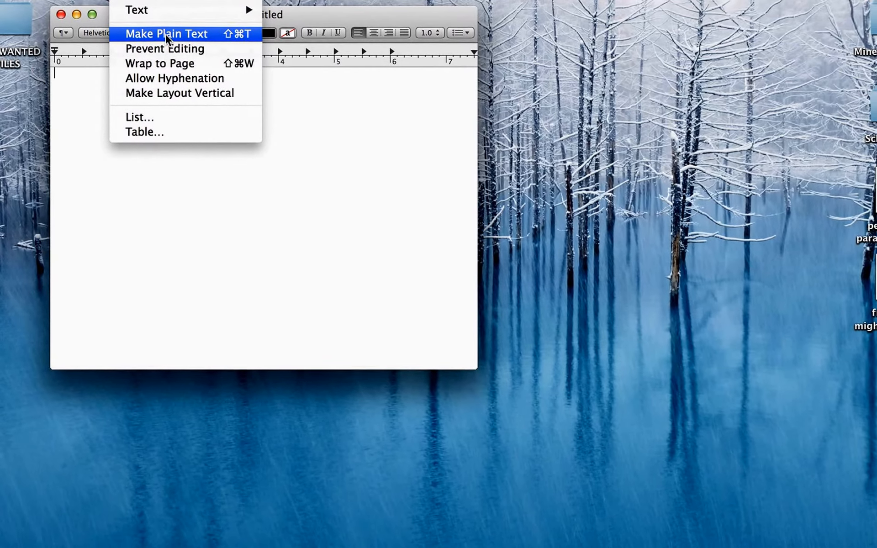
{"action": "left_click", "coordinate": [167, 33]}
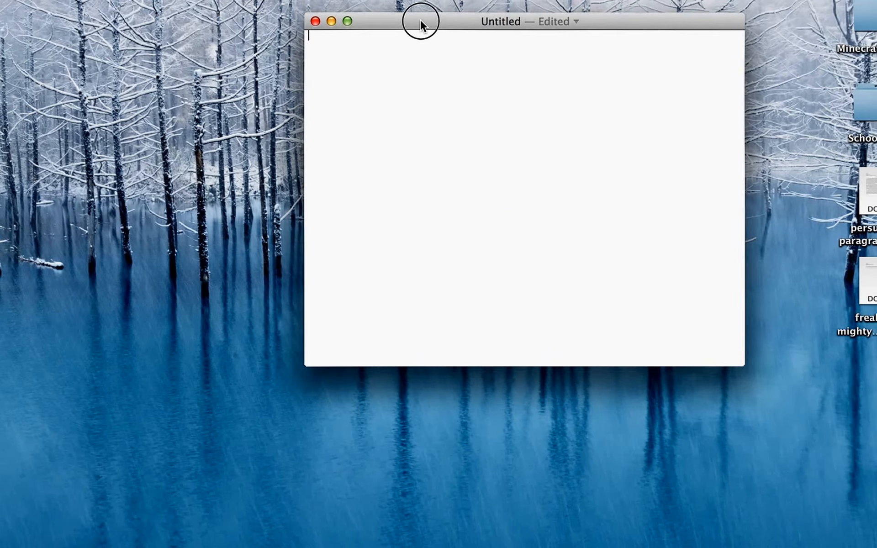
{"action": "key", "text": "super+v"}
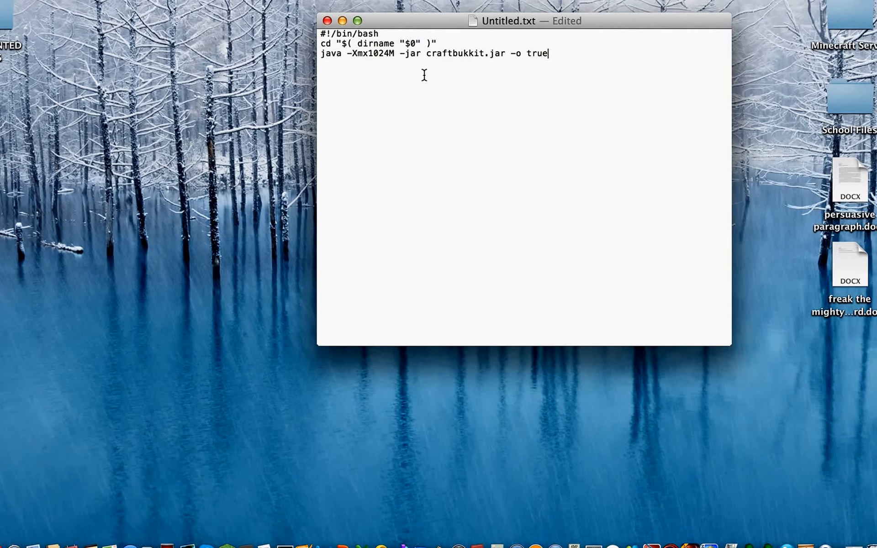
Step: Save the script to the Desktop as Start.command and move the file into the server folder
{"action": "key", "text": "super+s"}
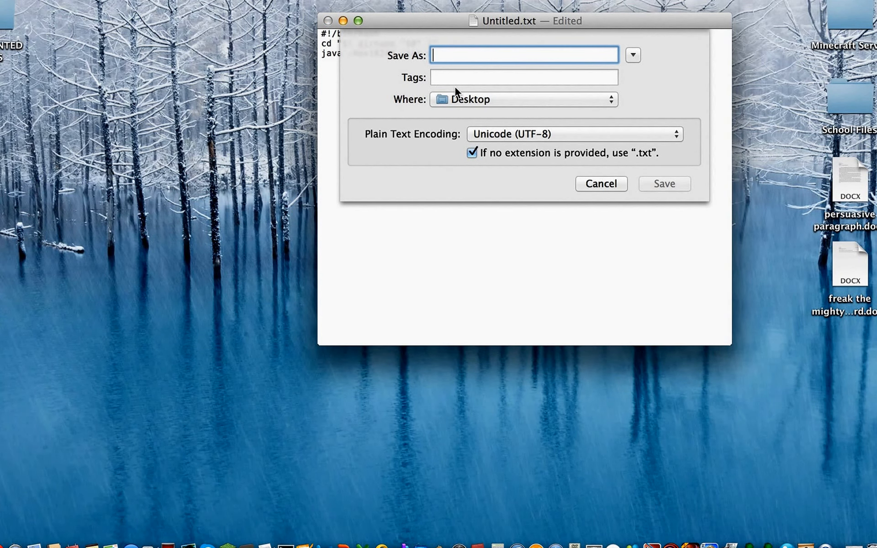
{"action": "type", "text": "Start.command"}
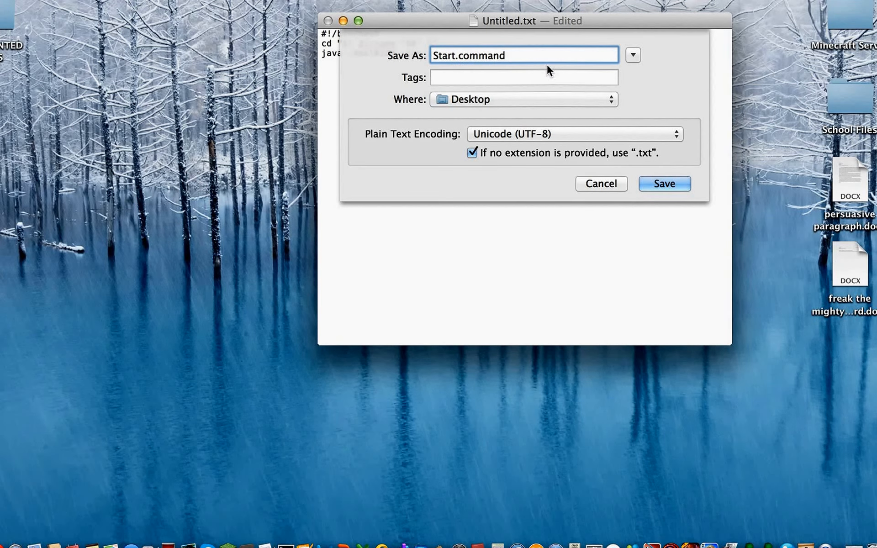
{"action": "left_click", "coordinate": [663, 184]}
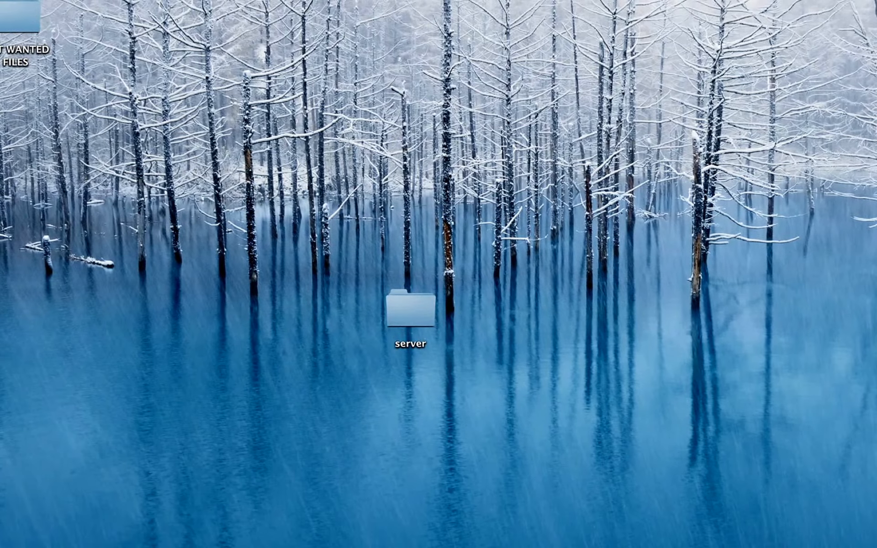
{"action": "left_click_drag", "start_coordinate": [868, 411], "coordinate": [412, 310]}
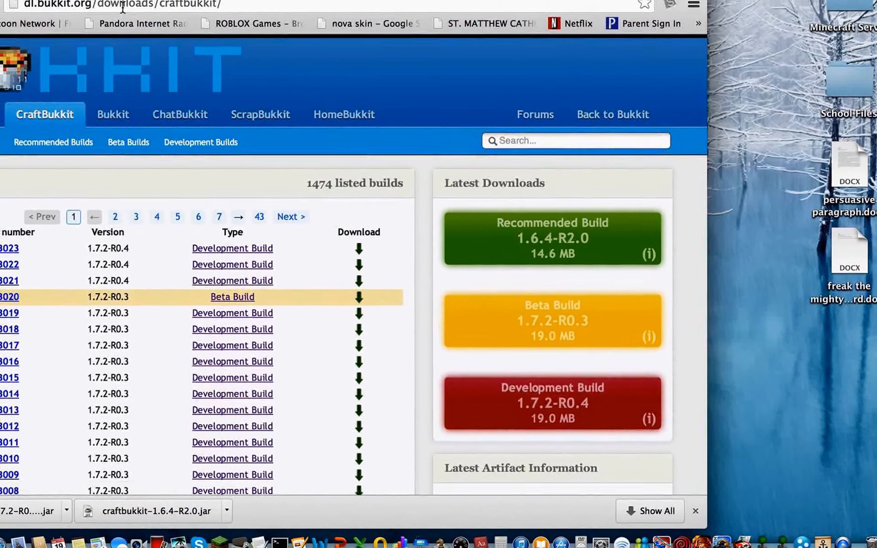
Step: Highlight the CraftBukkit downloads page address, then check the Downloads folder for the CraftBukkit jar files and close it
{"action": "left_click_drag", "start_coordinate": [251, 12], "coordinate": [64, 21]}
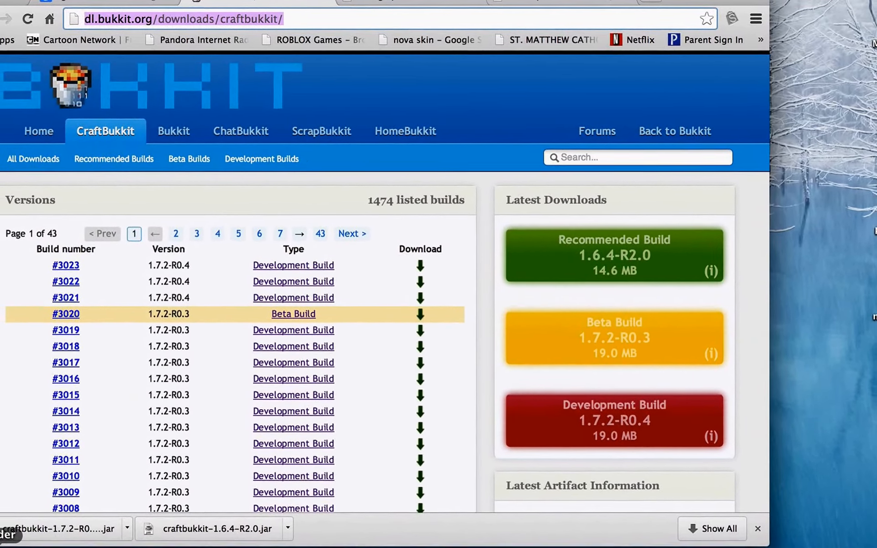
{"action": "left_click", "coordinate": [2, 546]}
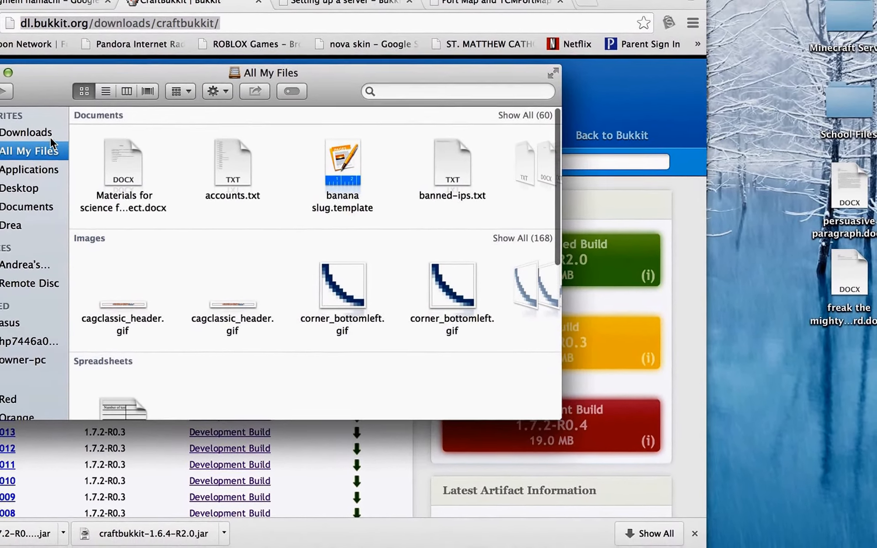
{"action": "left_click", "coordinate": [23, 136]}
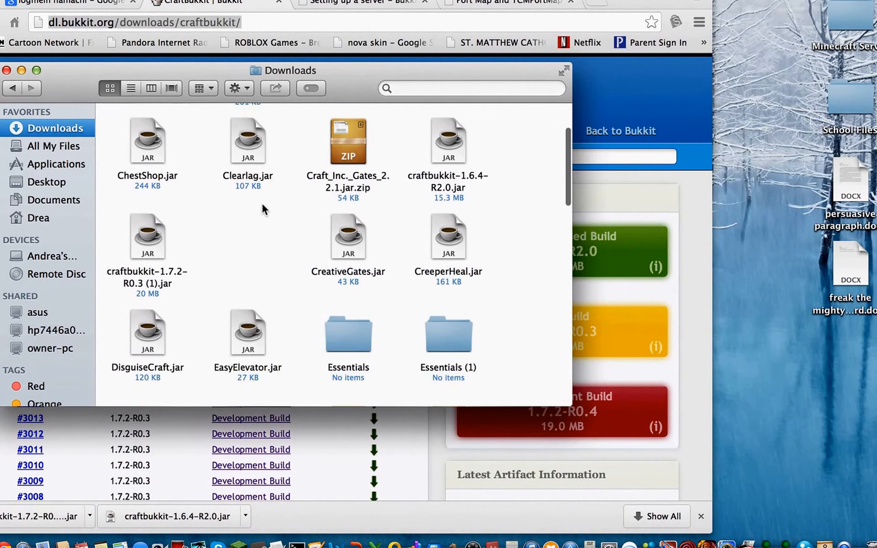
{"action": "scroll", "coordinate": [262, 204], "scroll_direction": "up", "scroll_amount": 3}
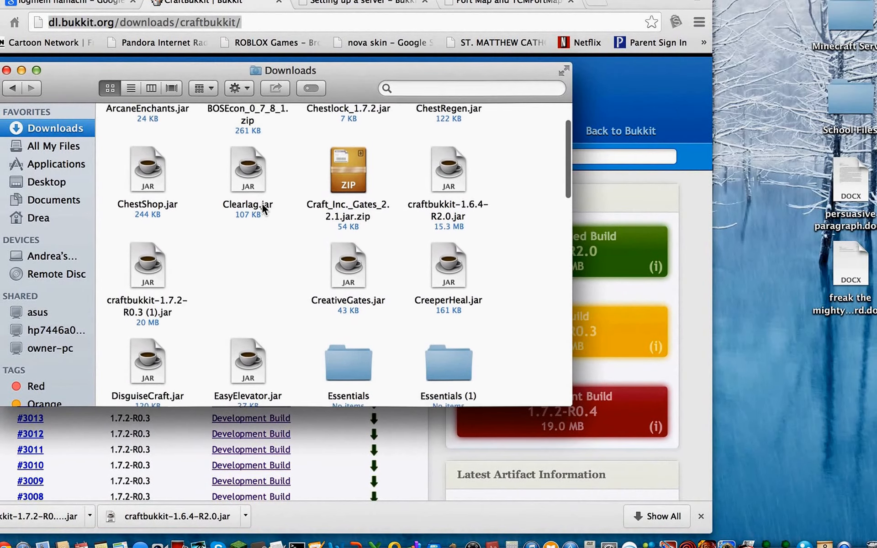
{"action": "left_click", "coordinate": [7, 70]}
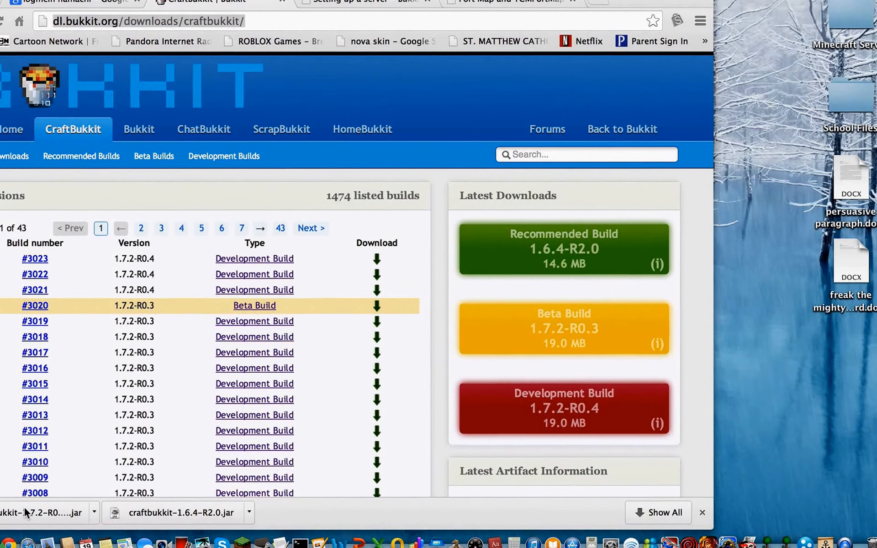
{"action": "left_click_drag", "start_coordinate": [24, 508], "coordinate": [858, 463]}
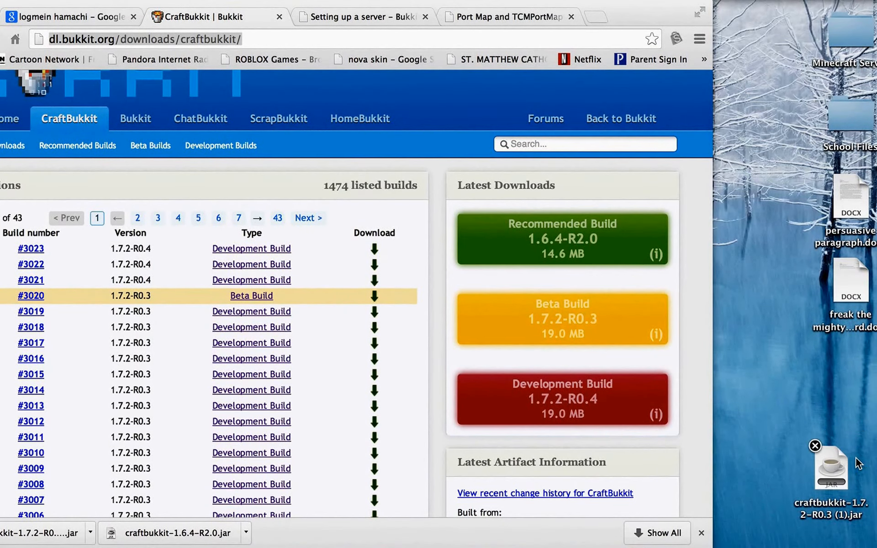
{"action": "right_click", "coordinate": [844, 473]}
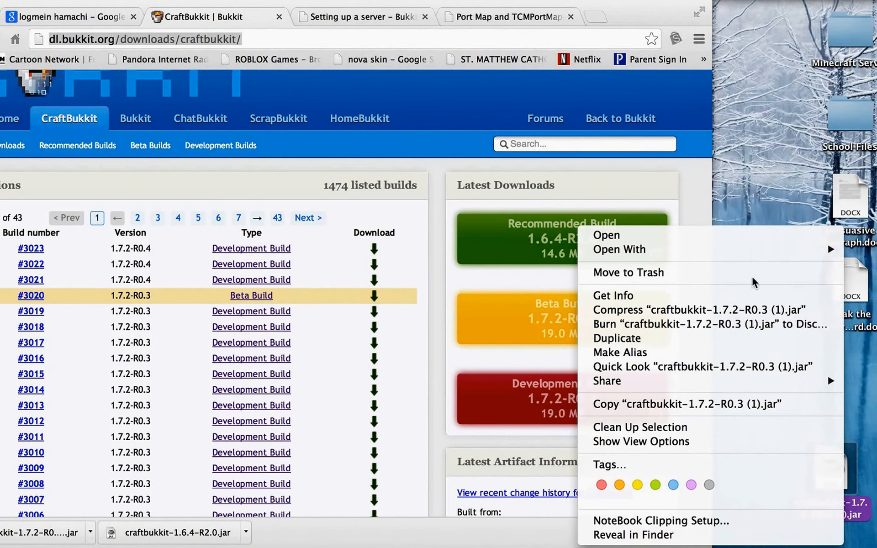
{"action": "left_click", "coordinate": [749, 271]}
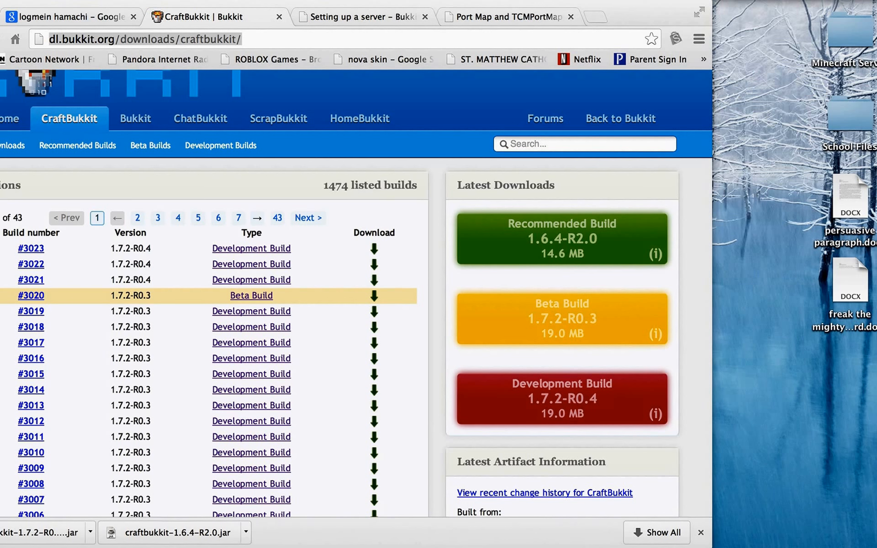
Step: Check the Trash for craftbukkit-1.7.2-R0.3 (1).jar and close the Trash window
{"action": "left_click", "coordinate": [868, 547]}
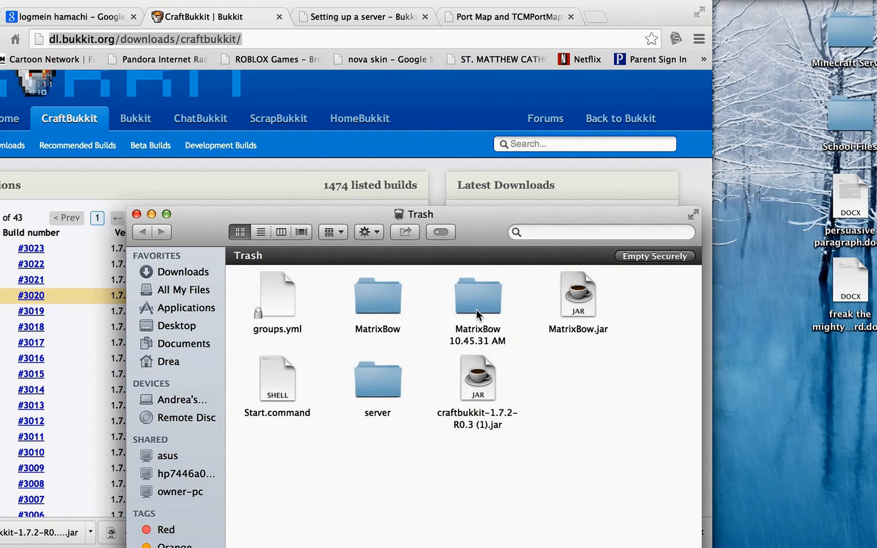
{"action": "left_click", "coordinate": [468, 383]}
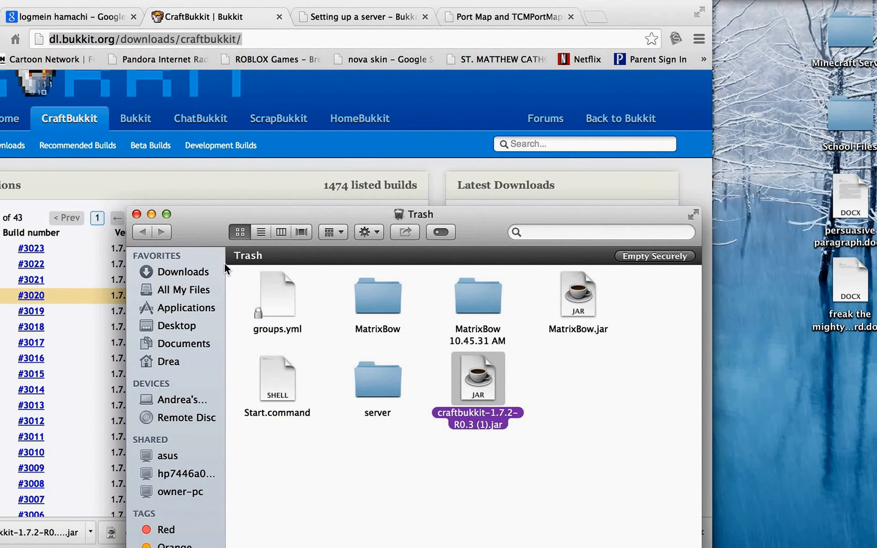
{"action": "left_click", "coordinate": [137, 215]}
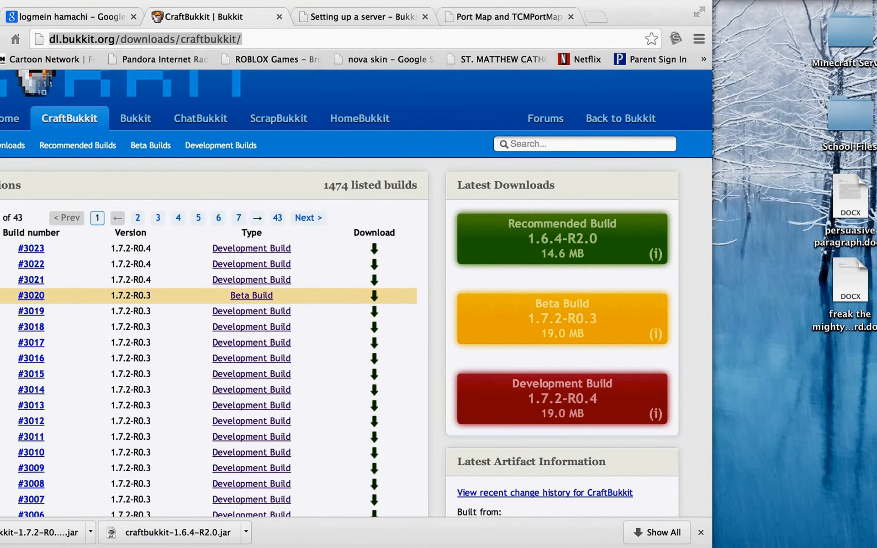
Step: Look through the Downloads folder for the existing CraftBukkit jar files
{"action": "left_click", "coordinate": [9, 547]}
{"action": "left_click", "coordinate": [68, 145]}
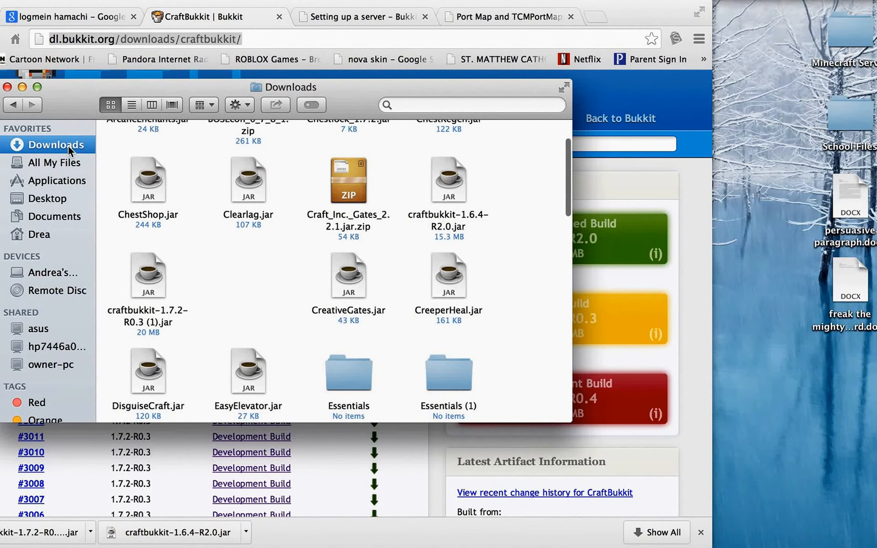
{"action": "scroll", "coordinate": [291, 292], "scroll_direction": "up", "scroll_amount": 3}
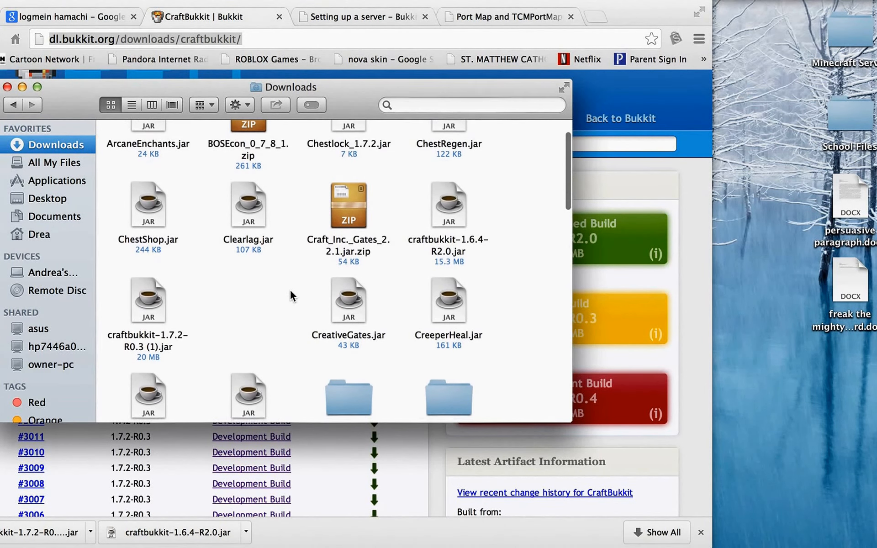
{"action": "scroll", "coordinate": [291, 292], "scroll_direction": "down", "scroll_amount": 10}
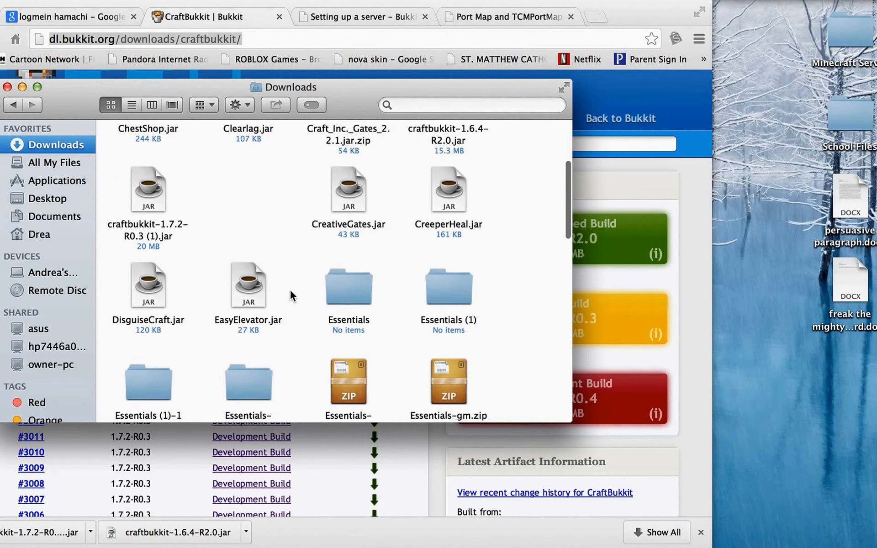
{"action": "scroll", "coordinate": [291, 291], "scroll_direction": "down", "scroll_amount": 7}
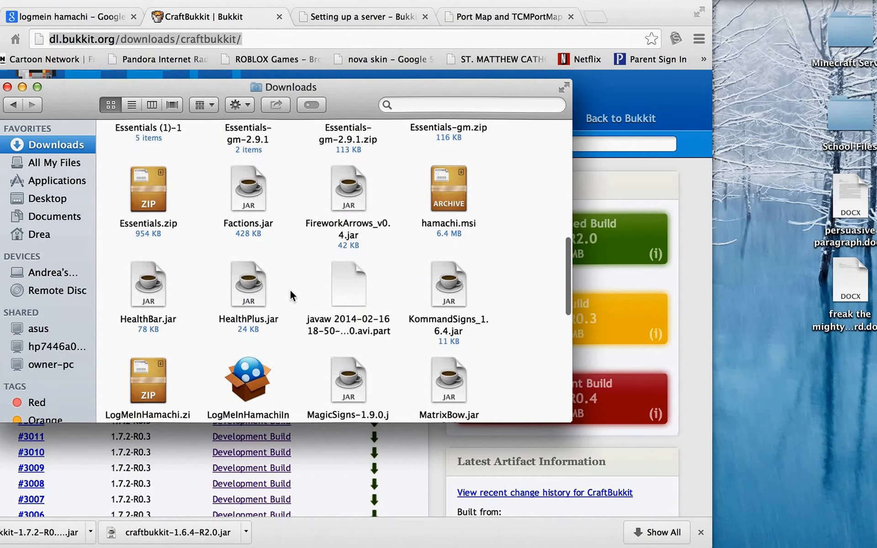
{"action": "scroll", "coordinate": [290, 292], "scroll_direction": "down", "scroll_amount": 10}
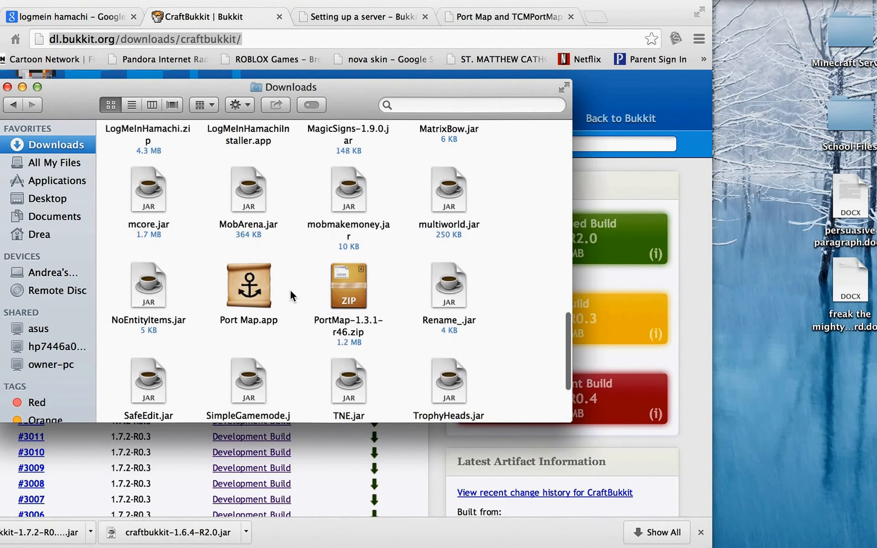
{"action": "scroll", "coordinate": [291, 292], "scroll_direction": "down", "scroll_amount": 5}
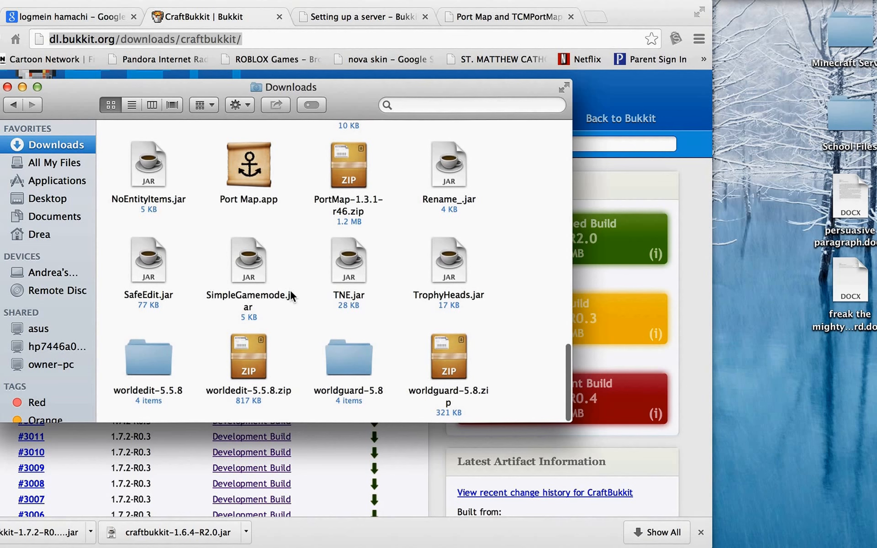
{"action": "scroll", "coordinate": [291, 292], "scroll_direction": "up", "scroll_amount": 10}
{"action": "scroll", "coordinate": [291, 293], "scroll_direction": "up", "scroll_amount": 4}
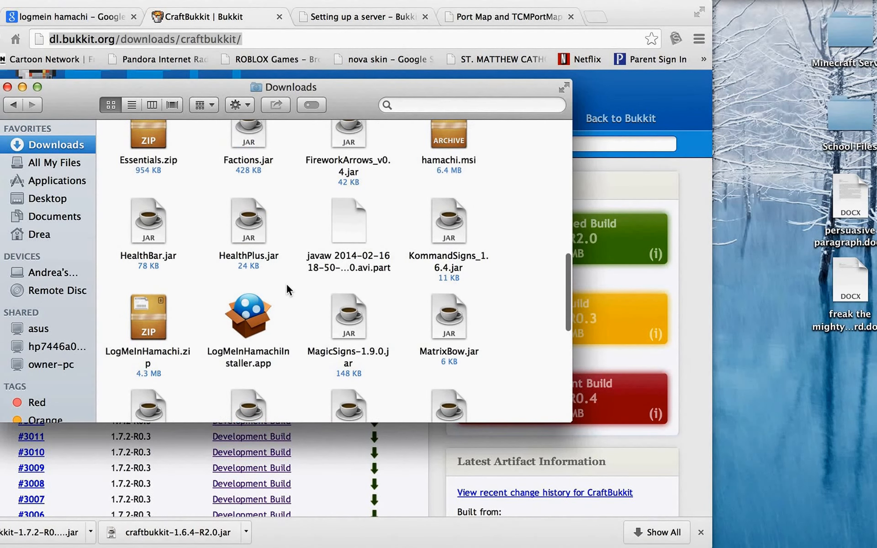
Step: Move craftbukkit-1.7.2-R0.3 (1).jar from the Downloads folder to the Trash and close the folder window
{"action": "scroll", "coordinate": [201, 209], "scroll_direction": "up", "scroll_amount": 11}
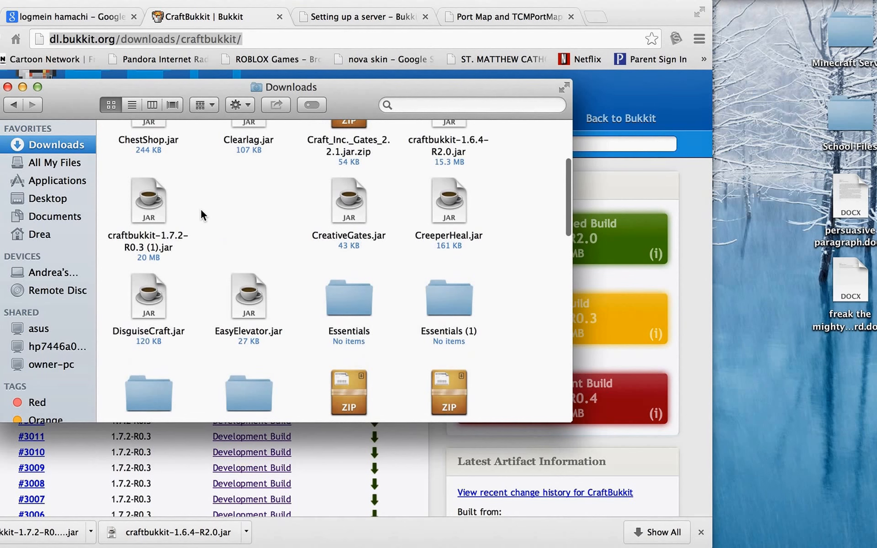
{"action": "right_click", "coordinate": [156, 216]}
{"action": "left_click", "coordinate": [201, 260]}
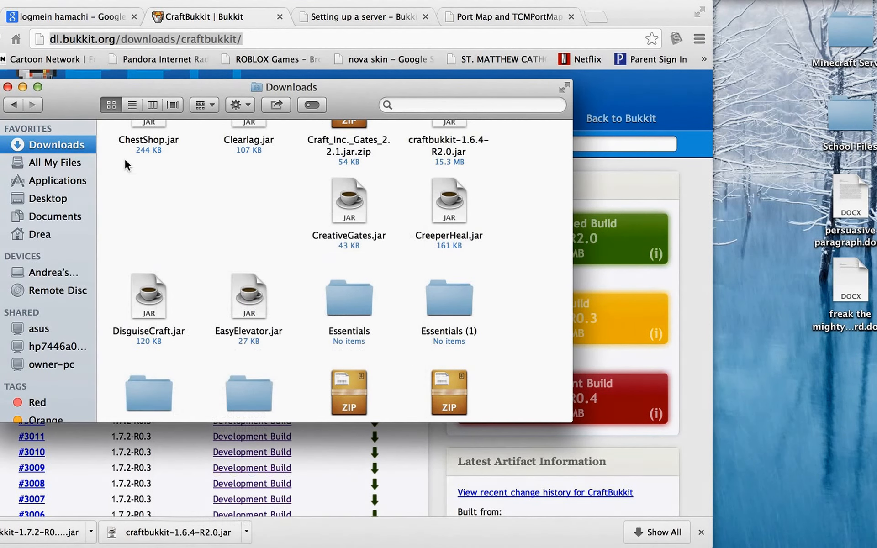
{"action": "left_click", "coordinate": [8, 87]}
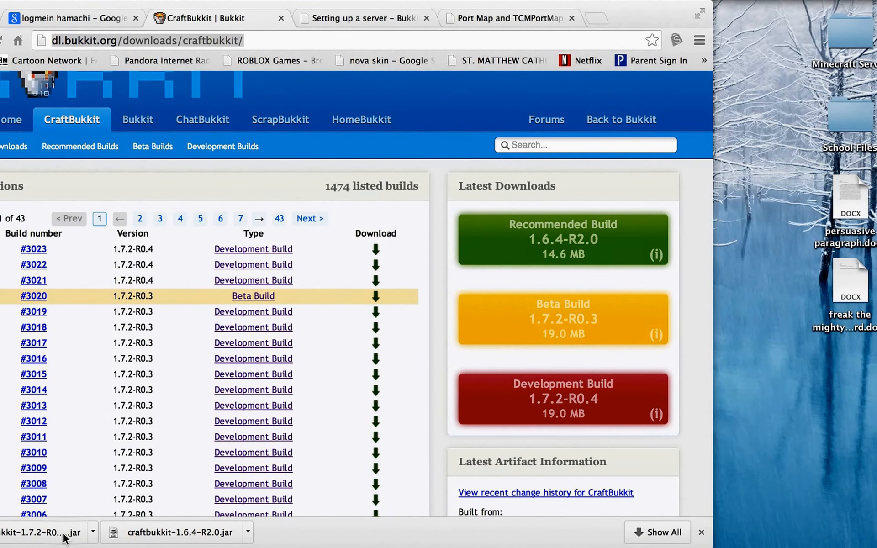
Step: Download the CraftBukkit Beta Build 1.7.2-R0.3 and choose to keep the jar file
{"action": "left_click", "coordinate": [577, 315]}
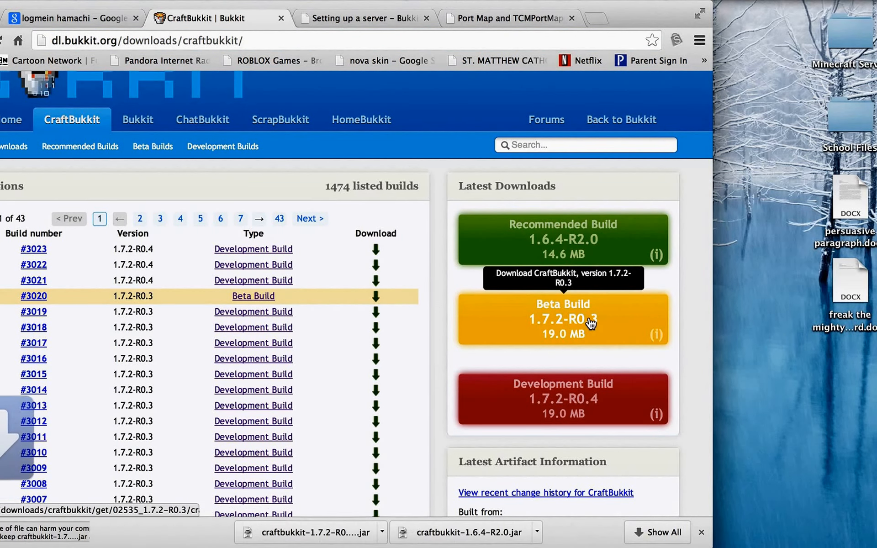
{"action": "left_click", "coordinate": [214, 536]}
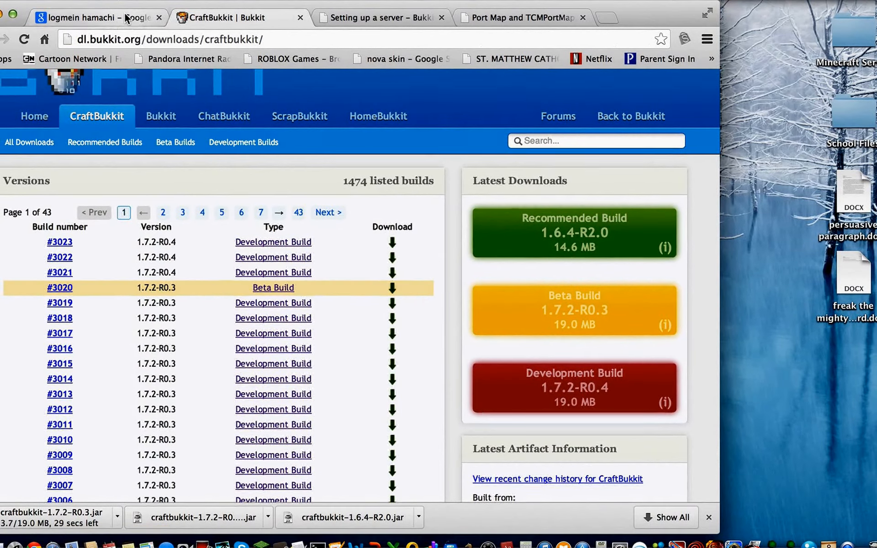
Step: Open the LogMeIn Hamachi download page, then check the Downloads folder for the Hamachi installer and close it
{"action": "left_click", "coordinate": [124, 13]}
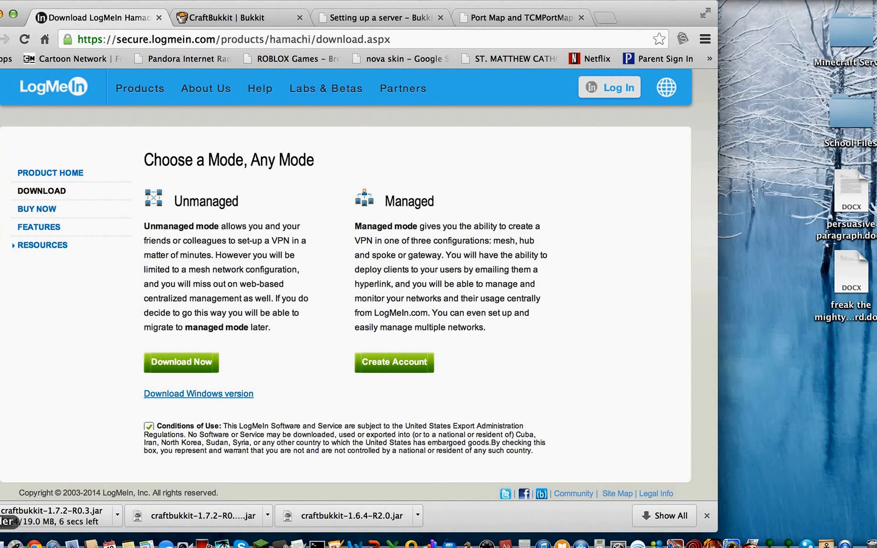
{"action": "left_click", "coordinate": [2, 544]}
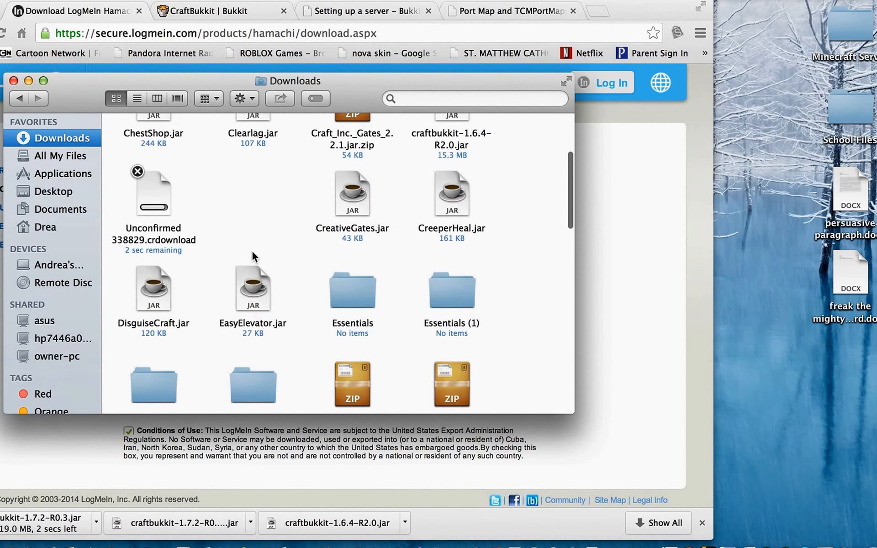
{"action": "scroll", "coordinate": [254, 250], "scroll_direction": "up", "scroll_amount": 5}
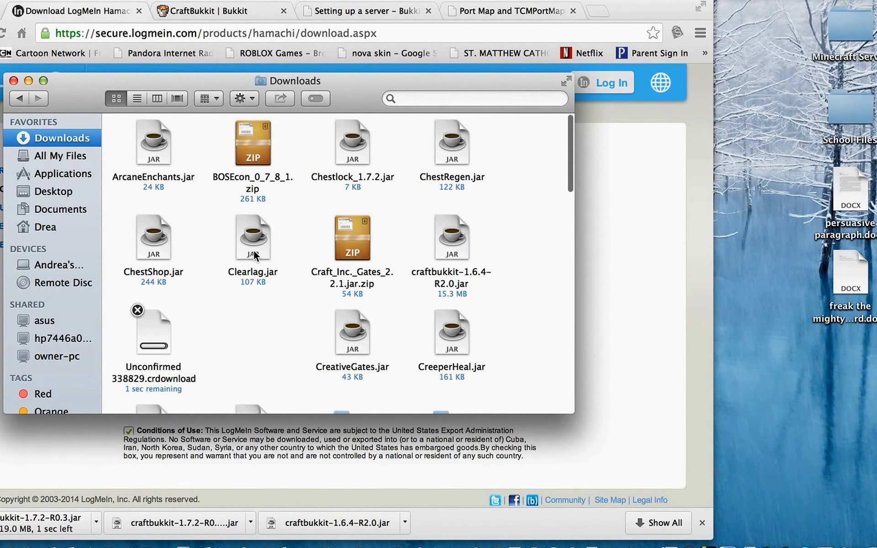
{"action": "scroll", "coordinate": [253, 250], "scroll_direction": "down", "scroll_amount": 10}
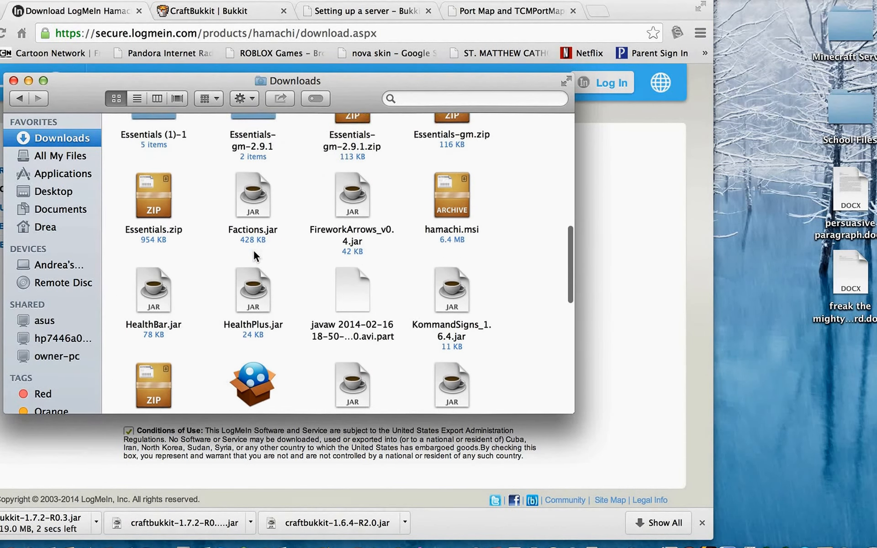
{"action": "scroll", "coordinate": [254, 251], "scroll_direction": "down", "scroll_amount": 2}
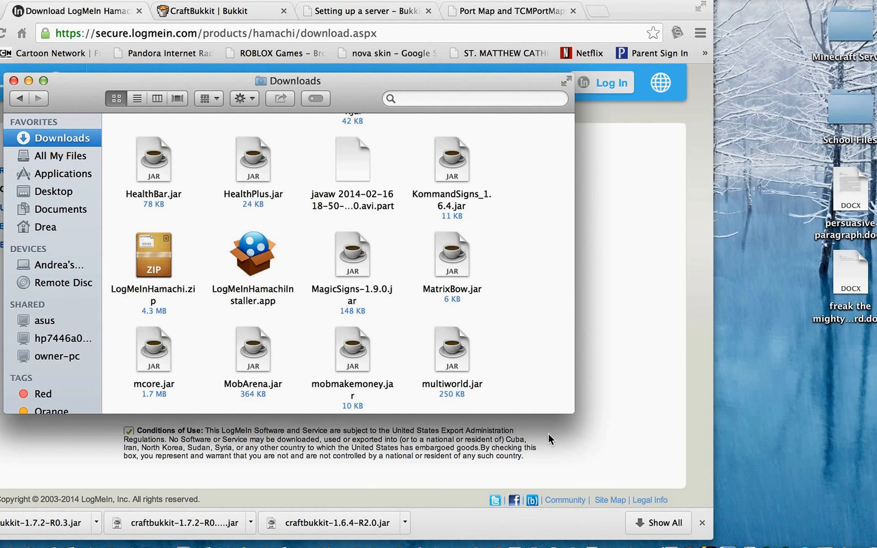
{"action": "left_click", "coordinate": [12, 80]}
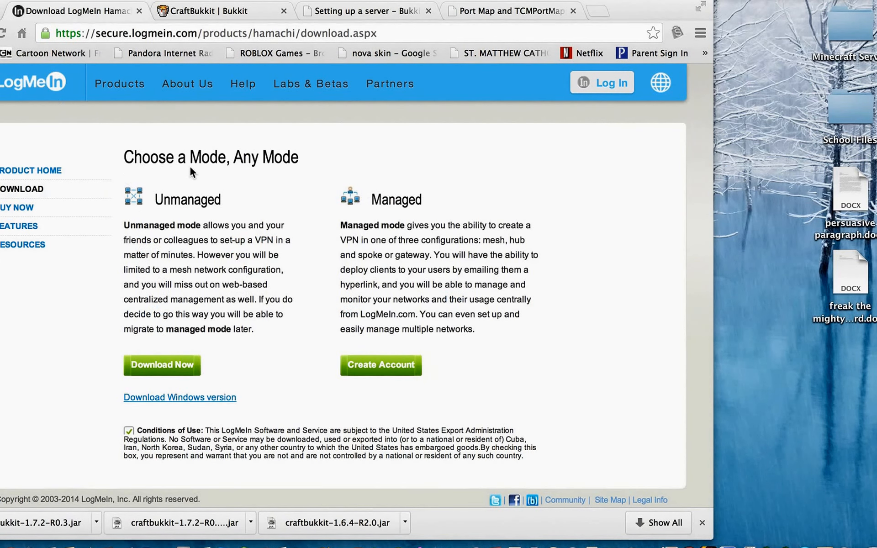
Step: Place the downloaded craftbukkit-1.7.2-R0.3.jar on the Desktop and put the browser window away
{"action": "left_click_drag", "start_coordinate": [56, 525], "coordinate": [846, 402]}
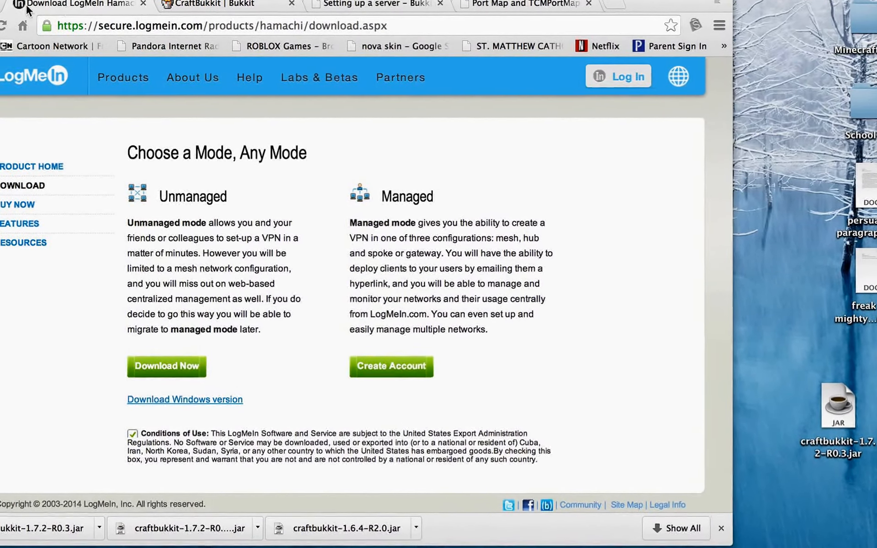
{"action": "left_click", "coordinate": [2, 1]}
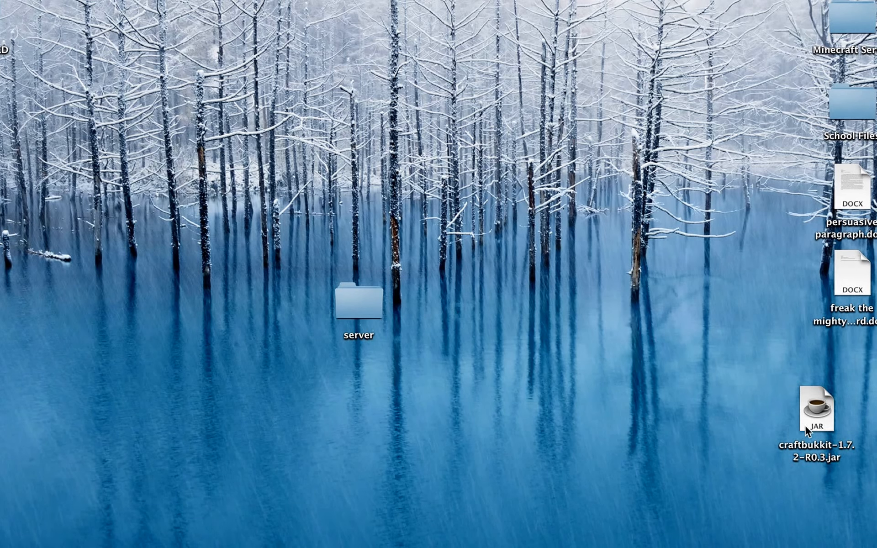
Step: Rename the CraftBukkit jar on the Desktop as craftbukkit.jar and move it beside the server folder
{"action": "left_click", "coordinate": [816, 459]}
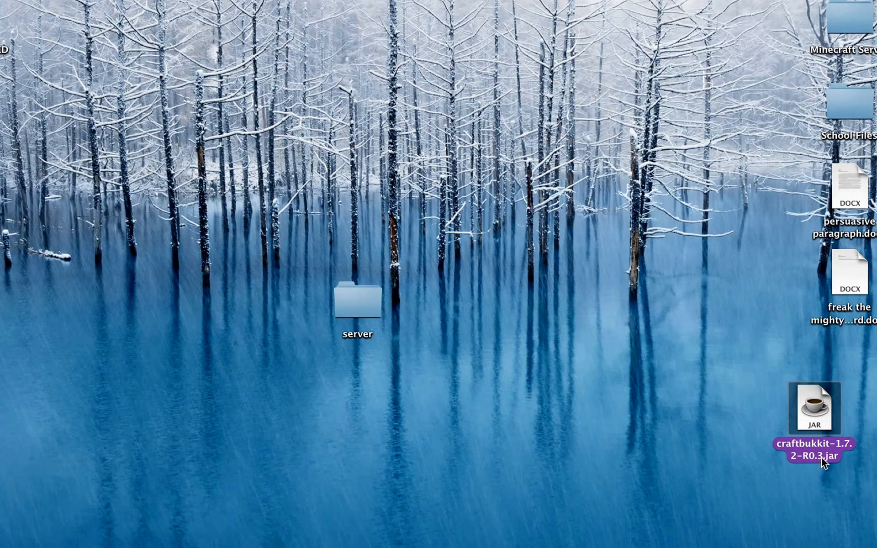
{"action": "left_click", "coordinate": [823, 459]}
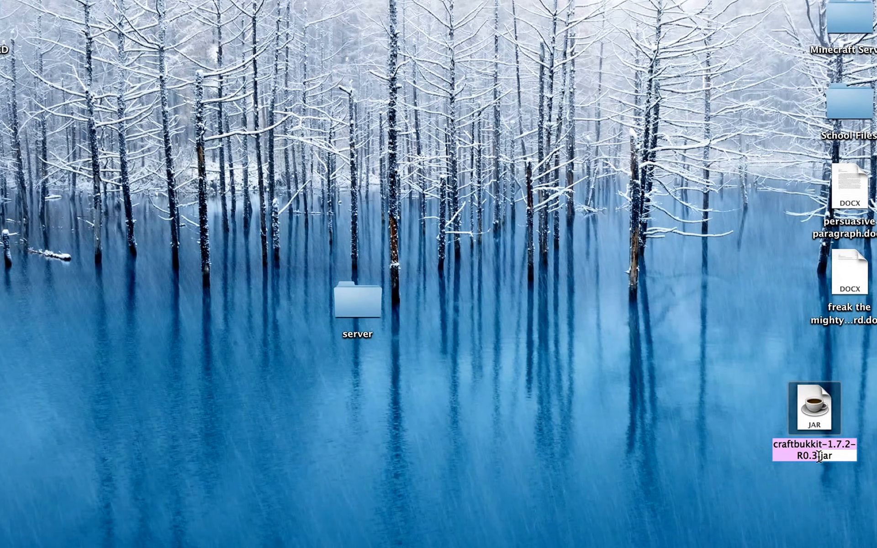
{"action": "left_click", "coordinate": [817, 456]}
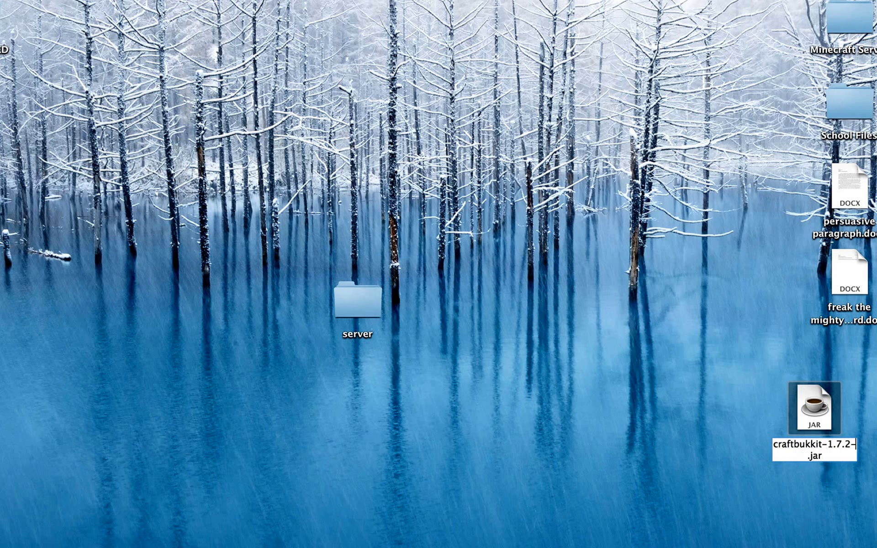
{"action": "key", "text": "BackSpace"}
{"action": "key", "text": "BackSpace"}
{"action": "key", "text": "BackSpace"}
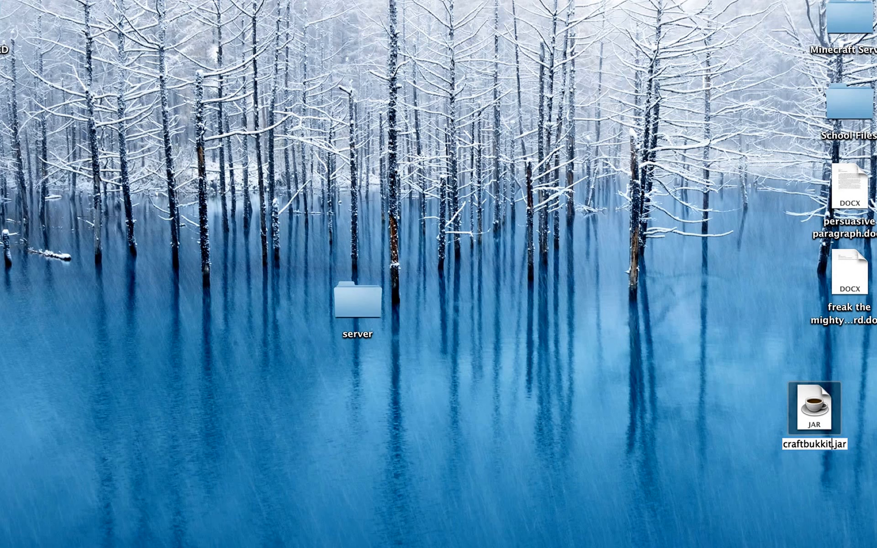
{"action": "left_click_drag", "start_coordinate": [817, 415], "coordinate": [478, 308]}
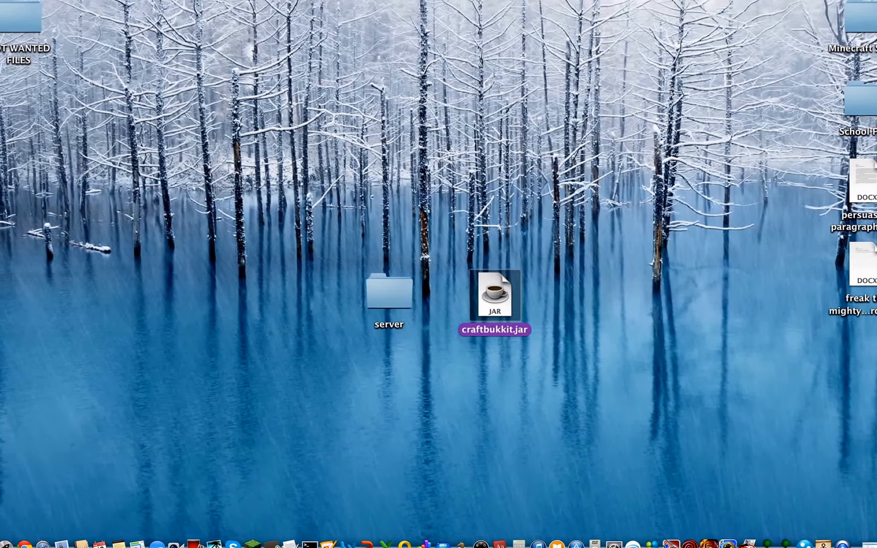
Step: Search for and open Terminal, and enter chmod a+x followed by a space at the prompt
{"action": "left_click", "coordinate": [872, 1]}
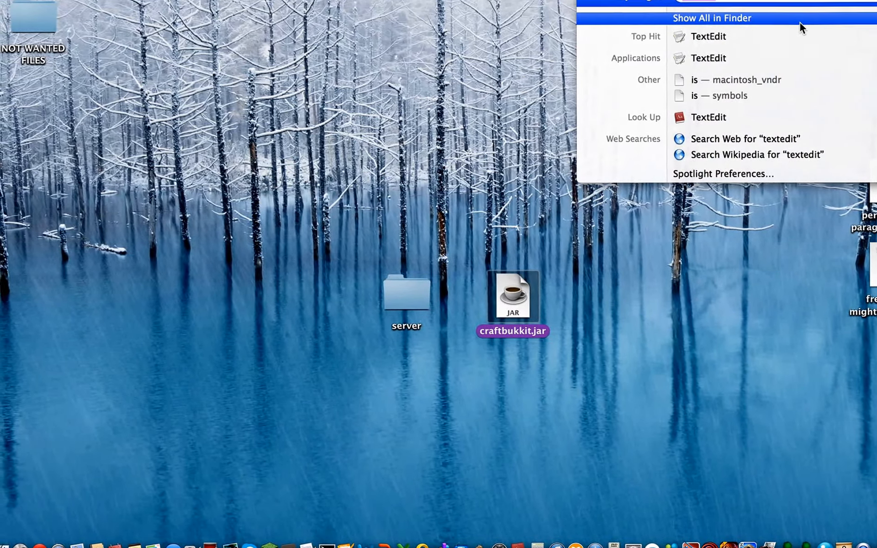
{"action": "key", "text": "BackSpace"}
{"action": "type", "text": "termina"}
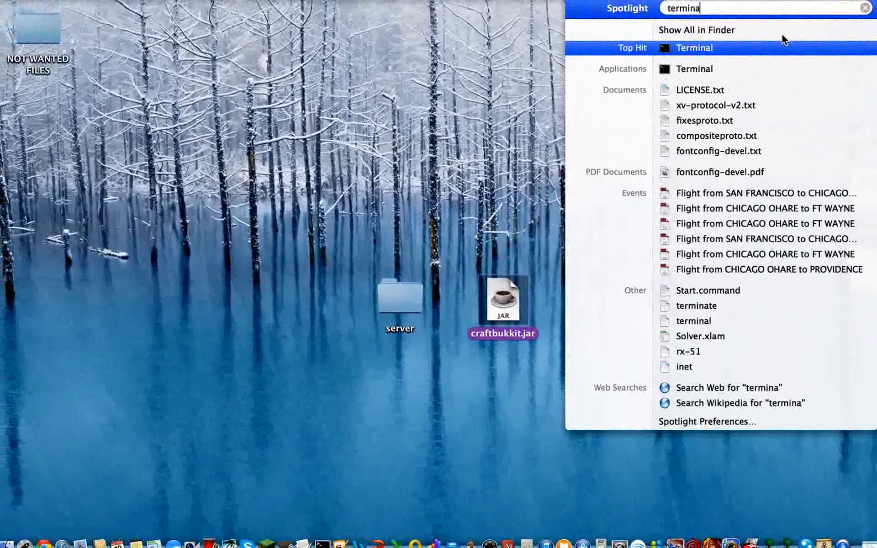
{"action": "type", "text": "l"}
{"action": "key", "text": "Return"}
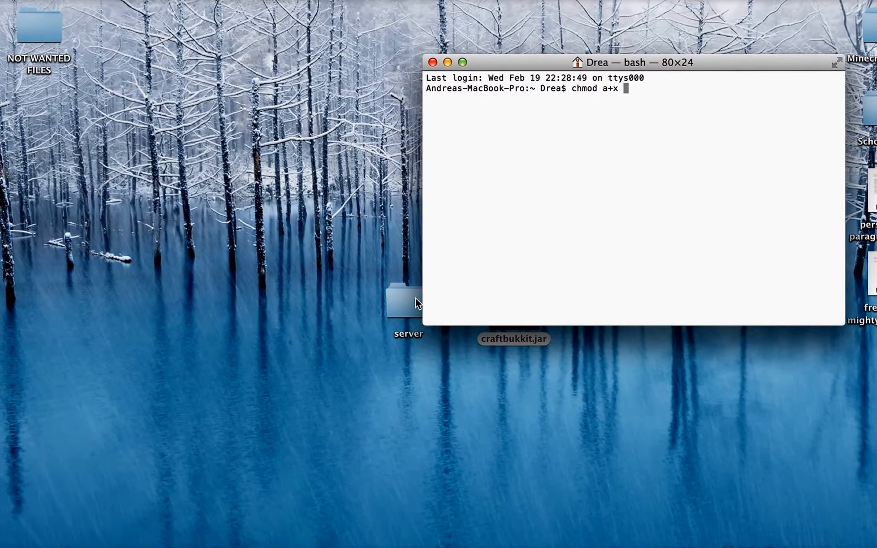
Step: Complete the chmod command with the path of Start.command from the server folder, run it, and close the folder and Terminal windows
{"action": "double_click", "coordinate": [409, 299]}
{"action": "left_click_drag", "start_coordinate": [338, 52], "coordinate": [127, 141]}
{"action": "left_click", "coordinate": [61, 212]}
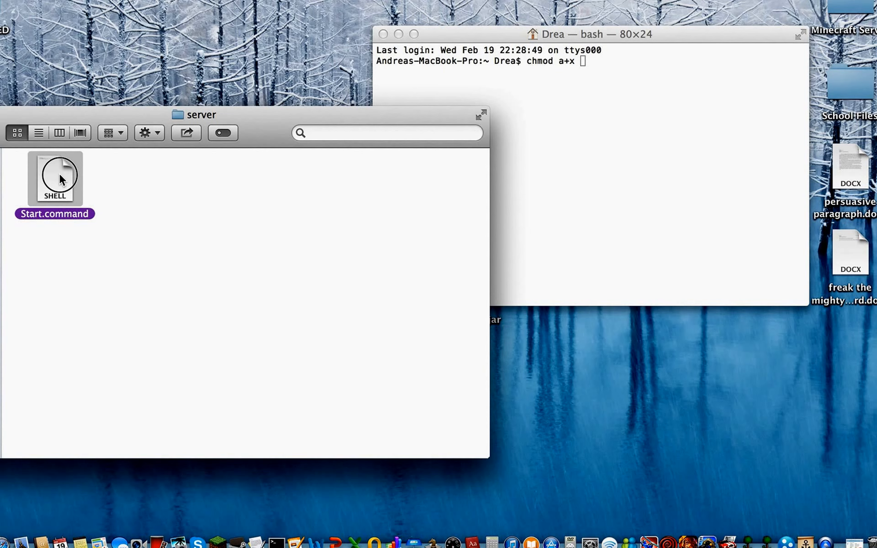
{"action": "left_click_drag", "start_coordinate": [61, 179], "coordinate": [620, 143]}
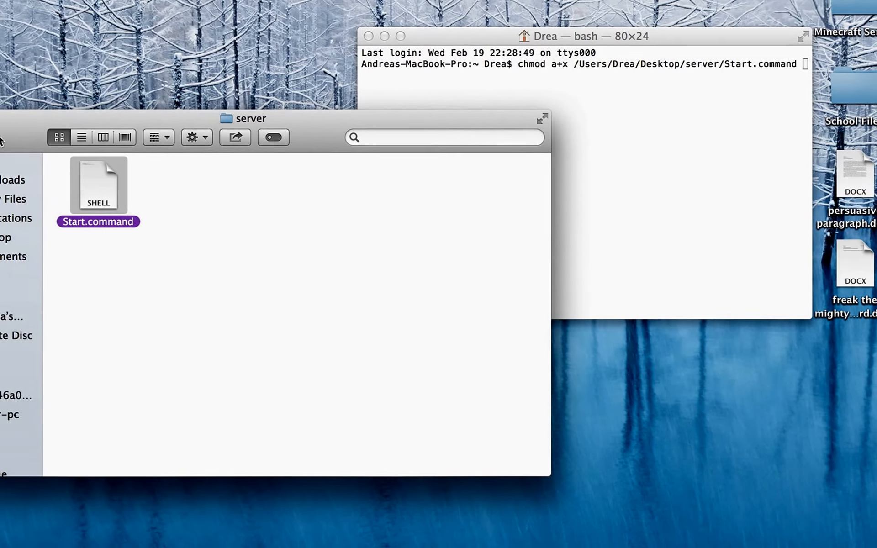
{"action": "key", "text": "super+w"}
{"action": "left_click", "coordinate": [491, 107]}
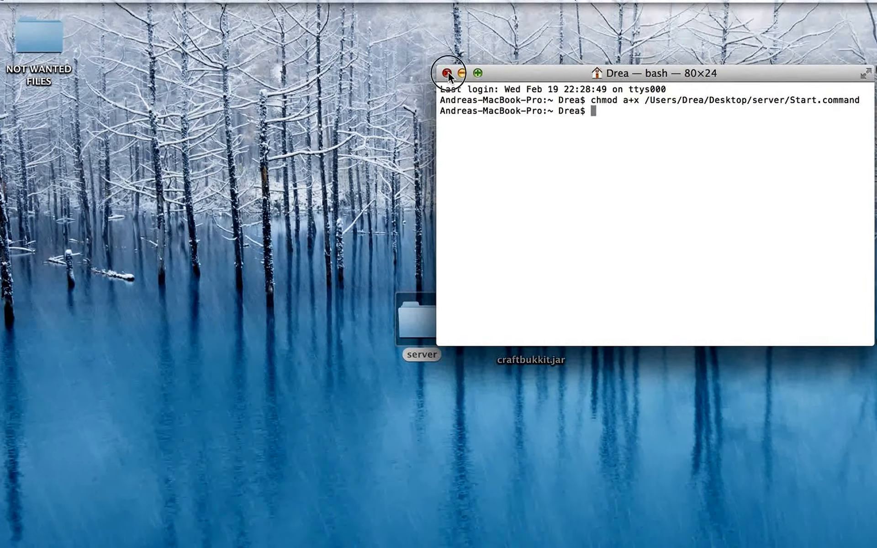
{"action": "left_click", "coordinate": [447, 60]}
Step: Move craftbukkit.jar into the server folder, launch Start.command from there, and close the folder window
{"action": "left_click_drag", "start_coordinate": [528, 307], "coordinate": [426, 286]}
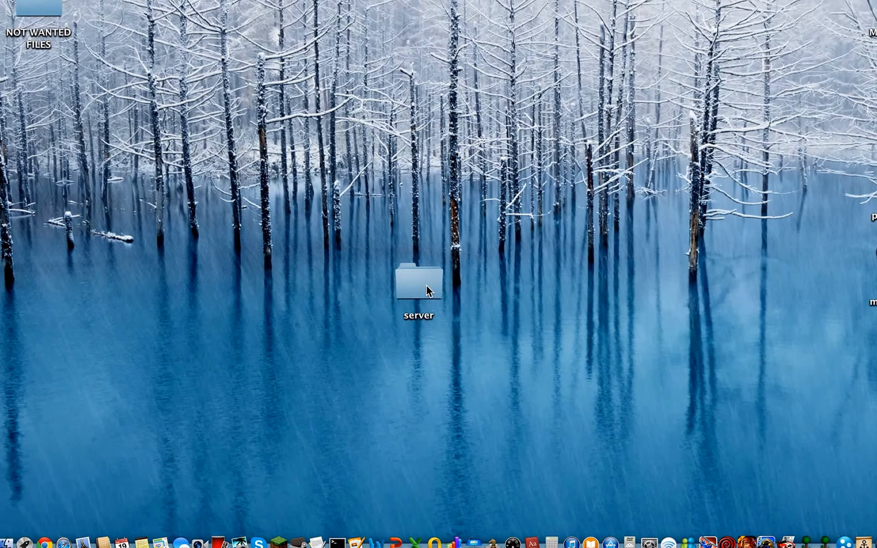
{"action": "double_click", "coordinate": [426, 286]}
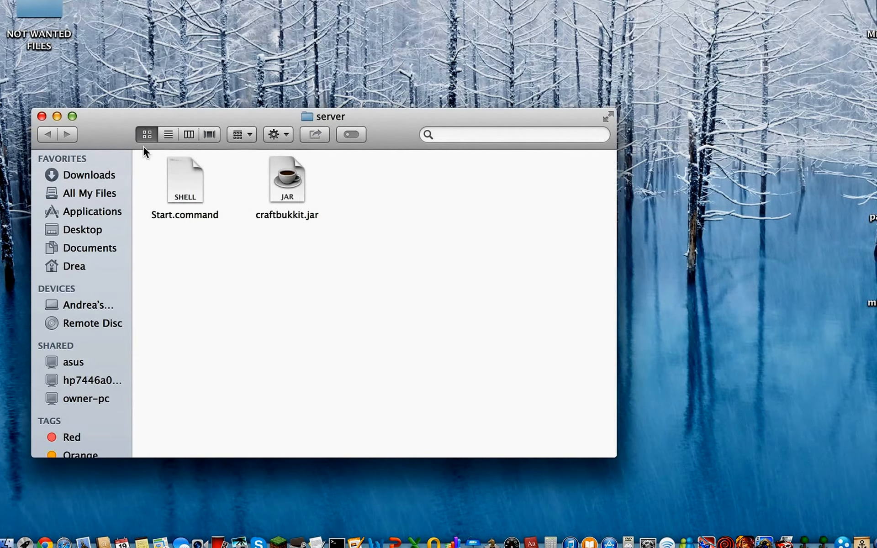
{"action": "double_click", "coordinate": [195, 179]}
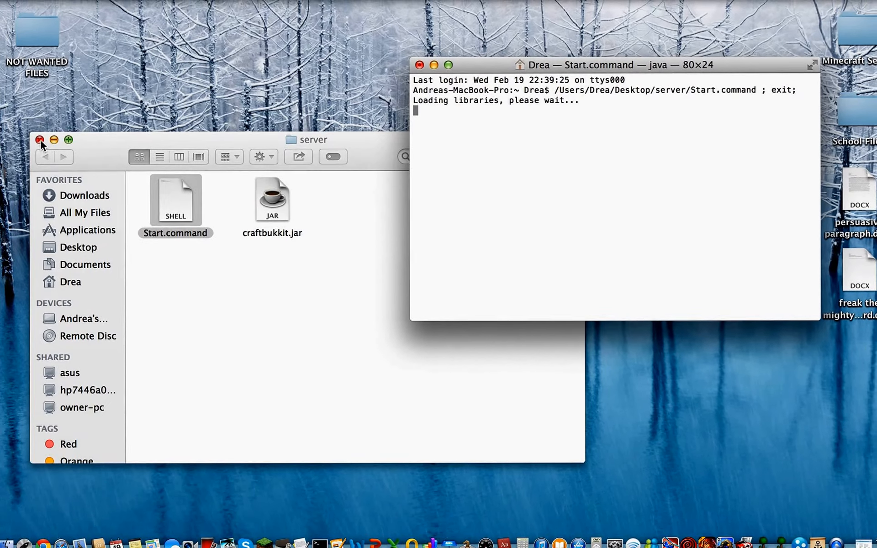
{"action": "left_click", "coordinate": [40, 135]}
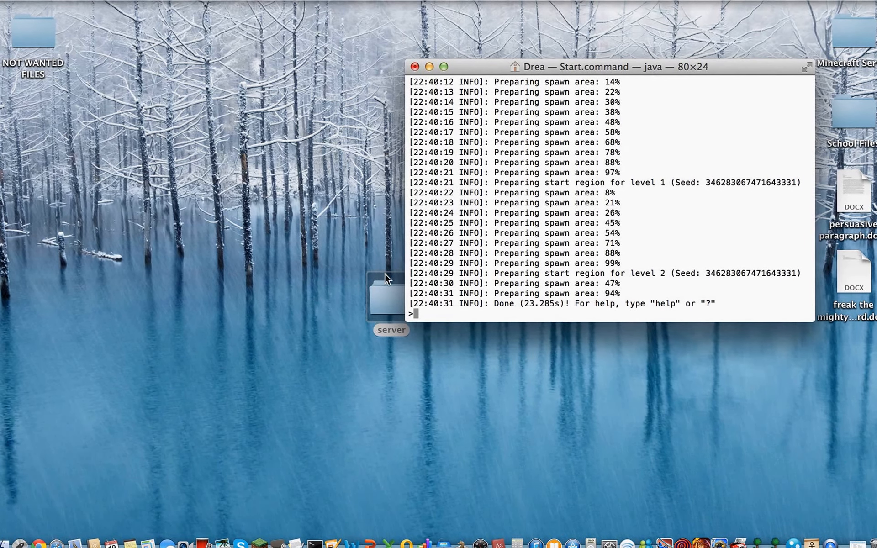
Step: Open the server folder, stop the running server with the stop command, and close the Terminal and folder windows
{"action": "double_click", "coordinate": [385, 292]}
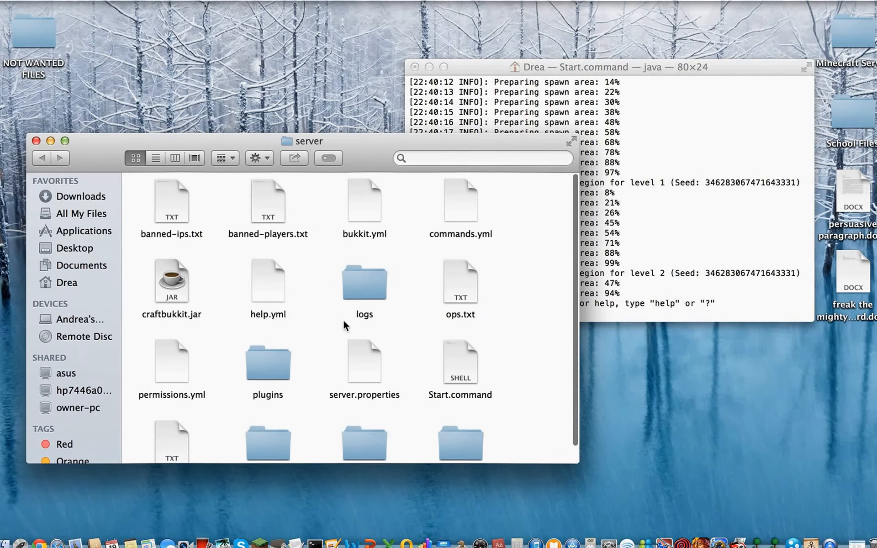
{"action": "scroll", "coordinate": [330, 328], "scroll_direction": "down", "scroll_amount": 3}
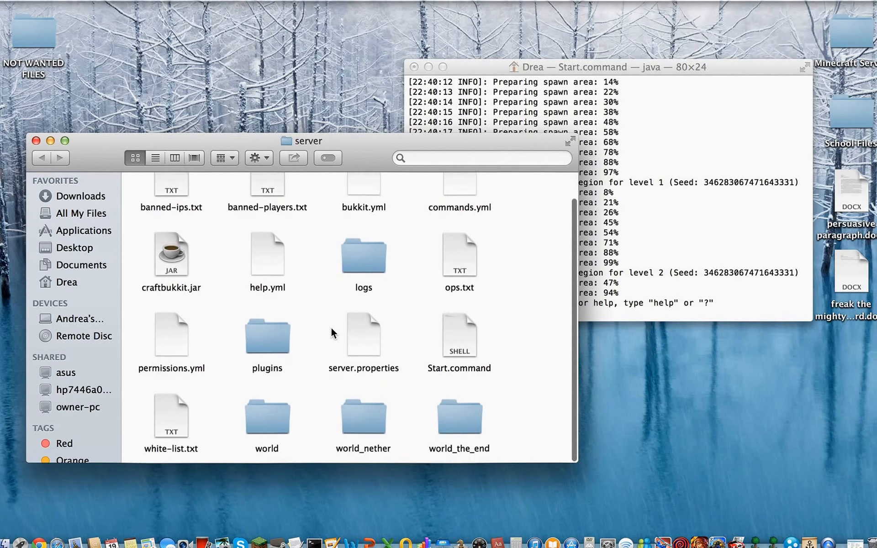
{"action": "left_click", "coordinate": [505, 115]}
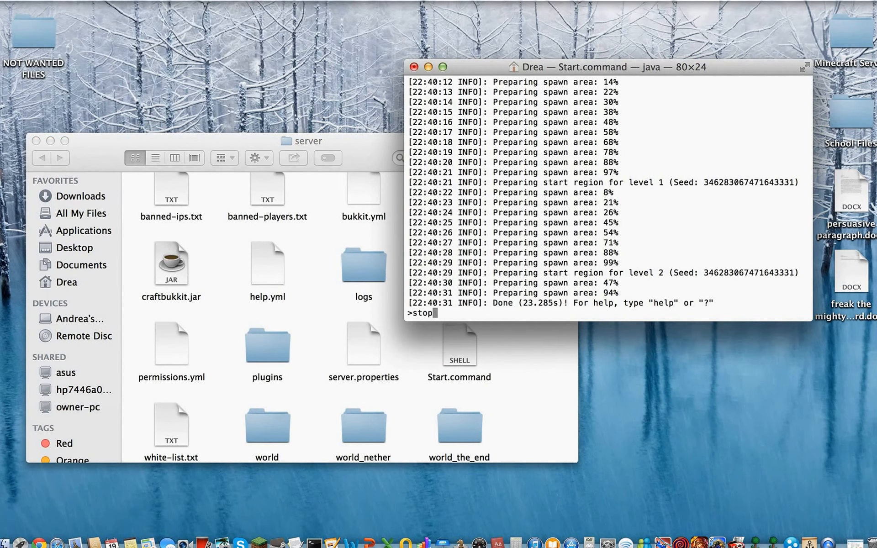
{"action": "type", "text": "stop"}
{"action": "key", "text": "Return"}
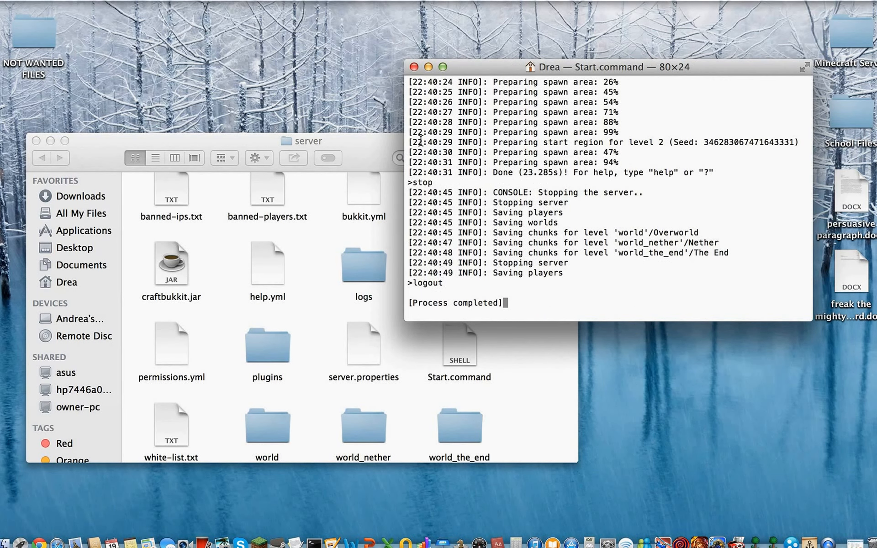
{"action": "left_click", "coordinate": [413, 67]}
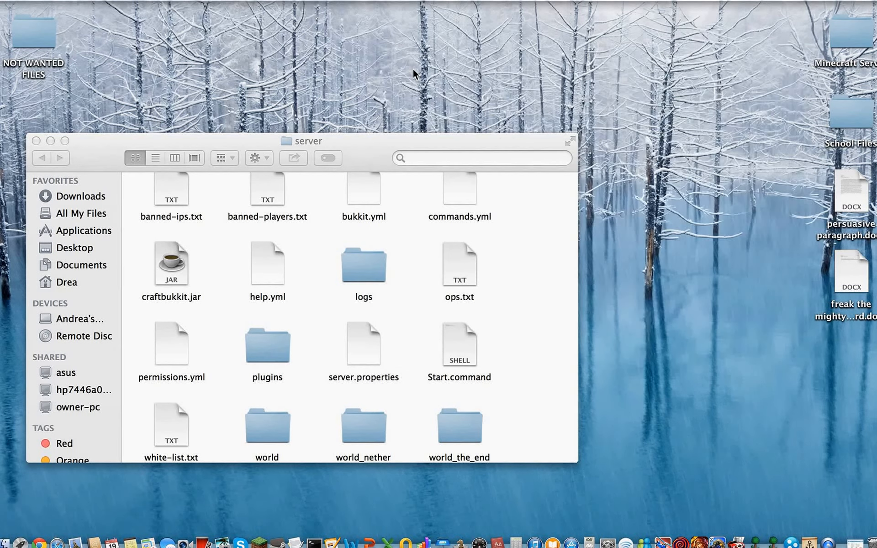
{"action": "scroll", "coordinate": [355, 344], "scroll_direction": "down", "scroll_amount": 1}
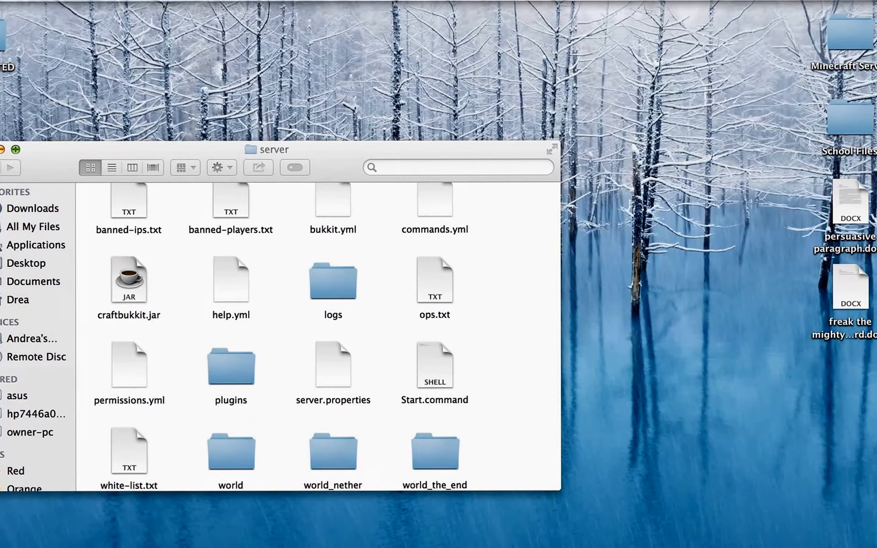
{"action": "left_click", "coordinate": [15, 145]}
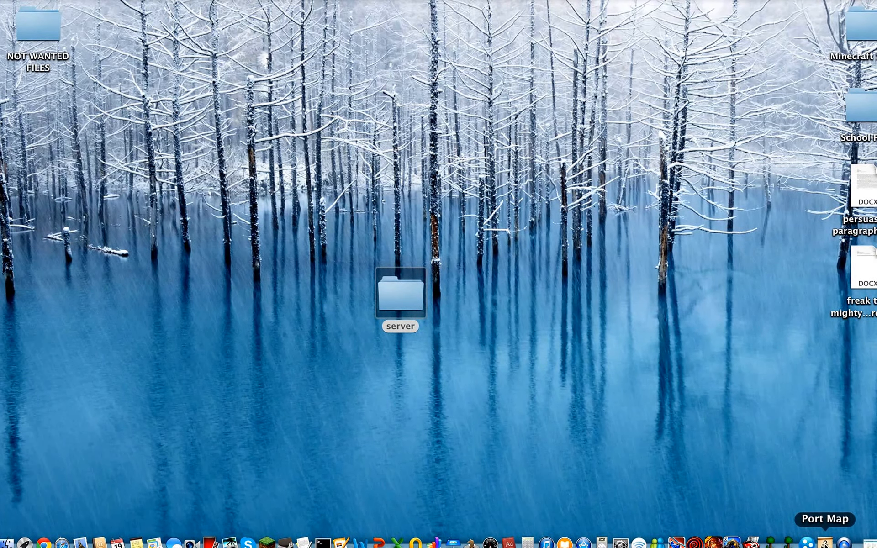
Step: Switch to LogMeIn Hamachi, create a client-owned network with the ID asdhdfsf and a confirmed network password, and minimize the window
{"action": "left_click", "coordinate": [806, 544]}
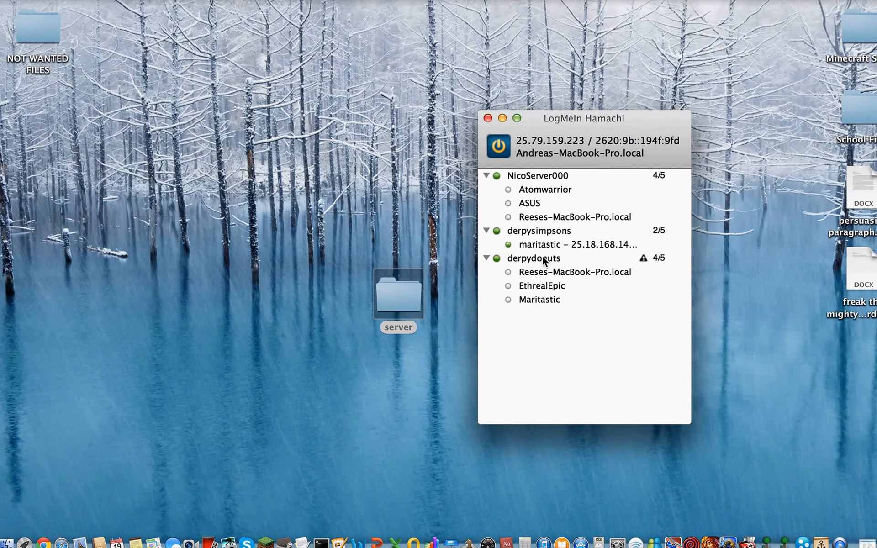
{"action": "mouse_move", "coordinate": [543, 260]}
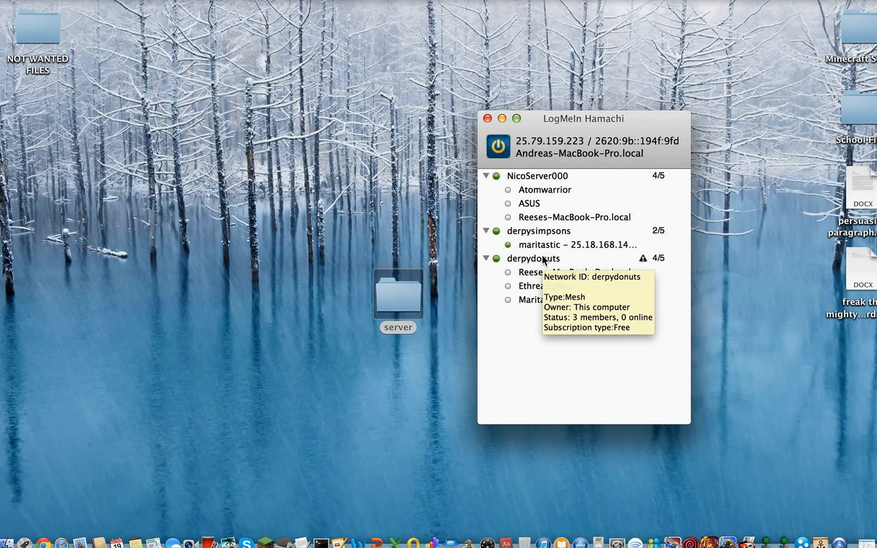
{"action": "mouse_move", "coordinate": [512, 299]}
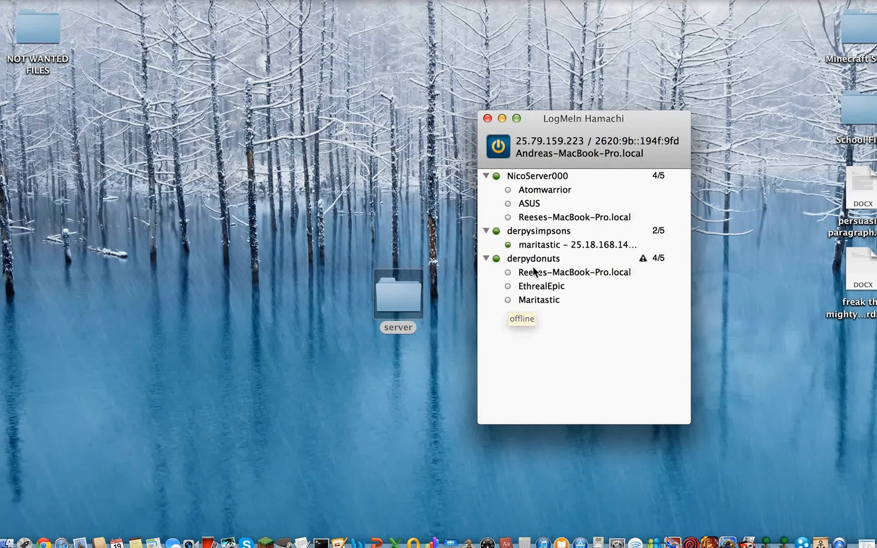
{"action": "mouse_move", "coordinate": [536, 289]}
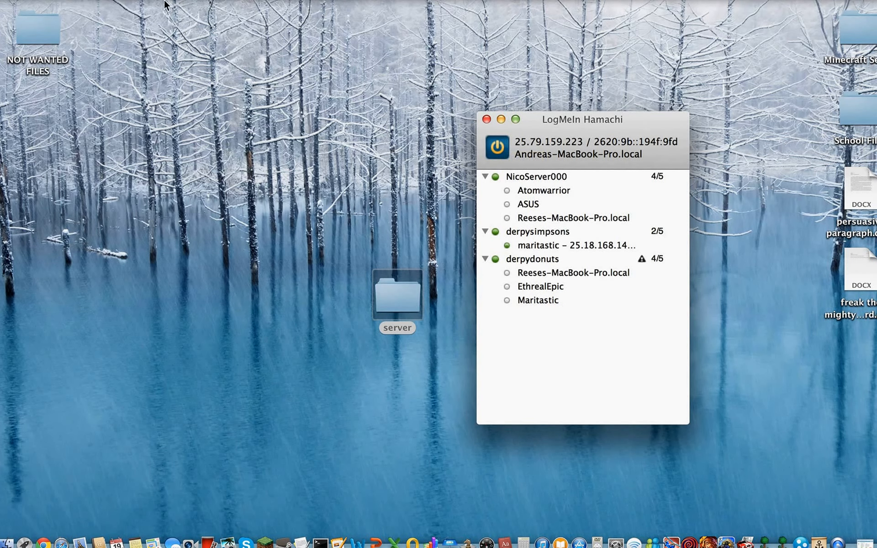
{"action": "left_click", "coordinate": [142, 0]}
{"action": "left_click", "coordinate": [149, 10]}
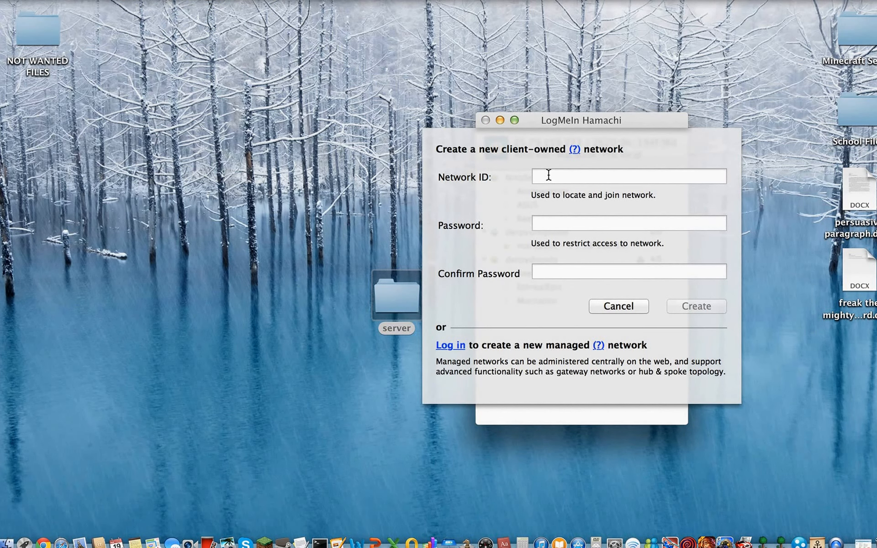
{"action": "left_click", "coordinate": [558, 223]}
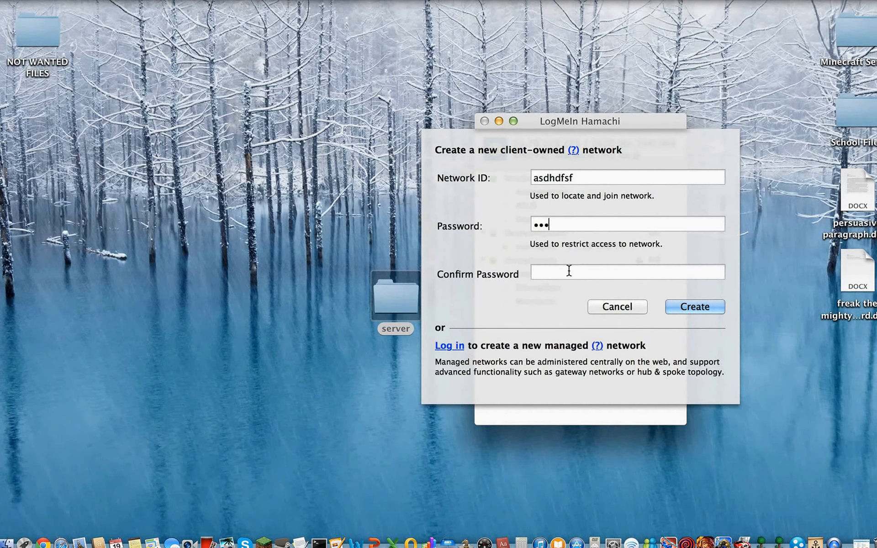
{"action": "key", "text": "BackSpace"}
{"action": "key", "text": "BackSpace"}
{"action": "key", "text": "BackSpace"}
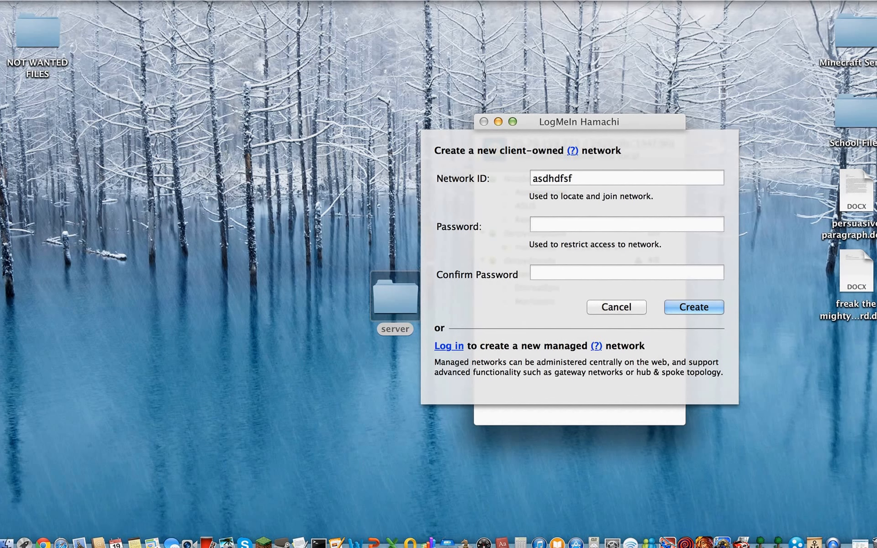
{"action": "left_click", "coordinate": [693, 308]}
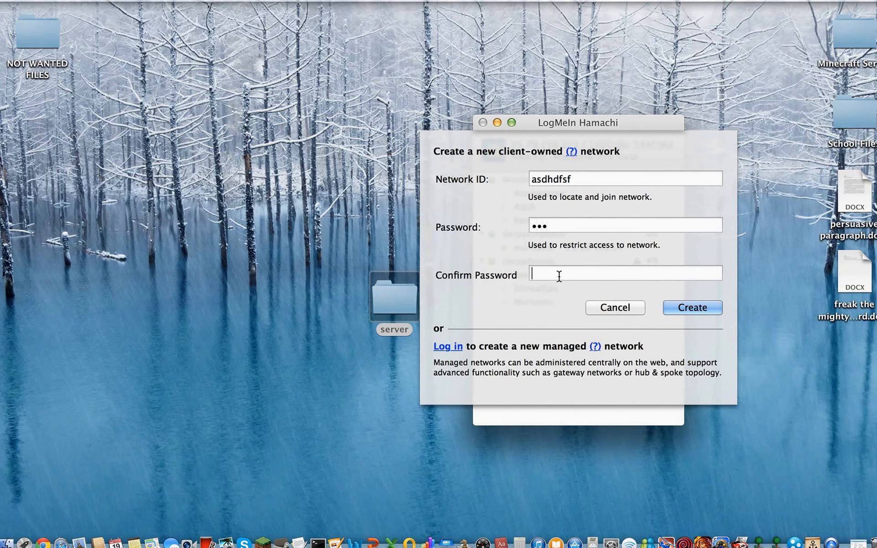
{"action": "left_click", "coordinate": [697, 310]}
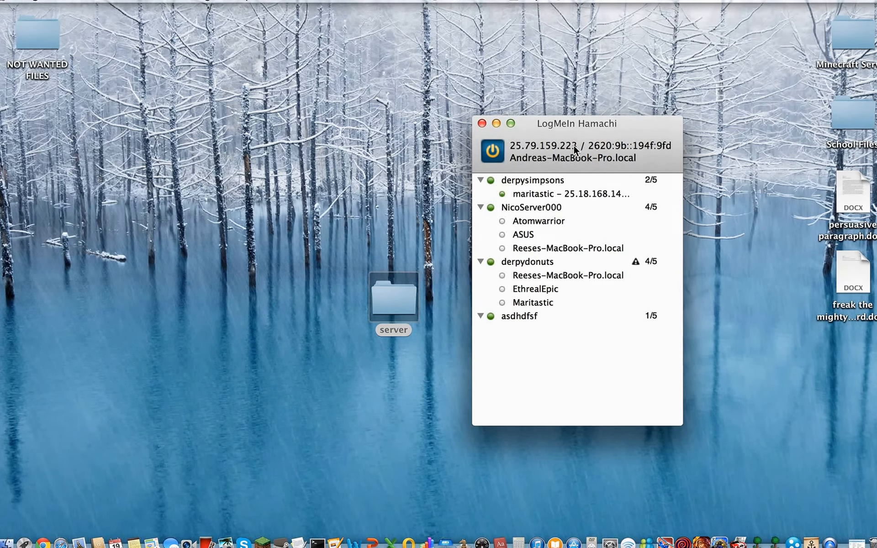
{"action": "left_click", "coordinate": [496, 123]}
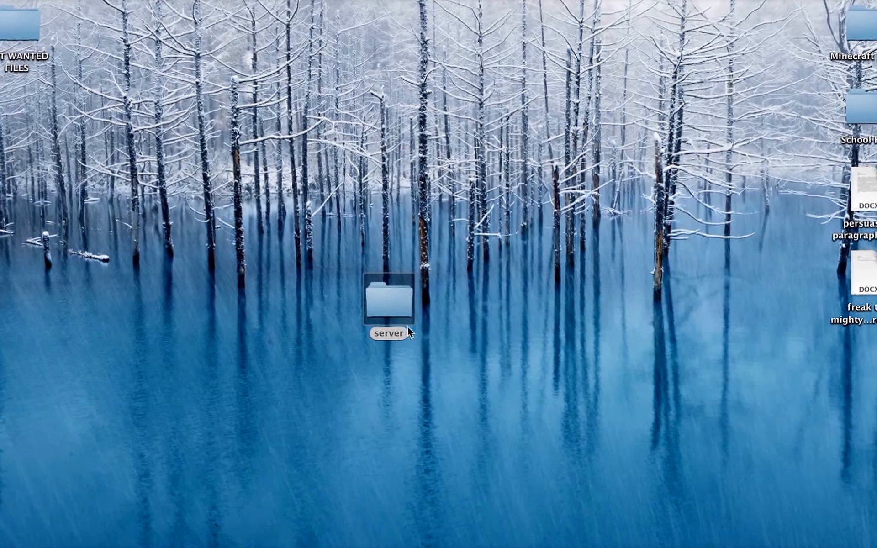
Step: Launch Start.command from the server folder on the Desktop and close the folder window
{"action": "left_click", "coordinate": [393, 304]}
{"action": "double_click", "coordinate": [385, 307]}
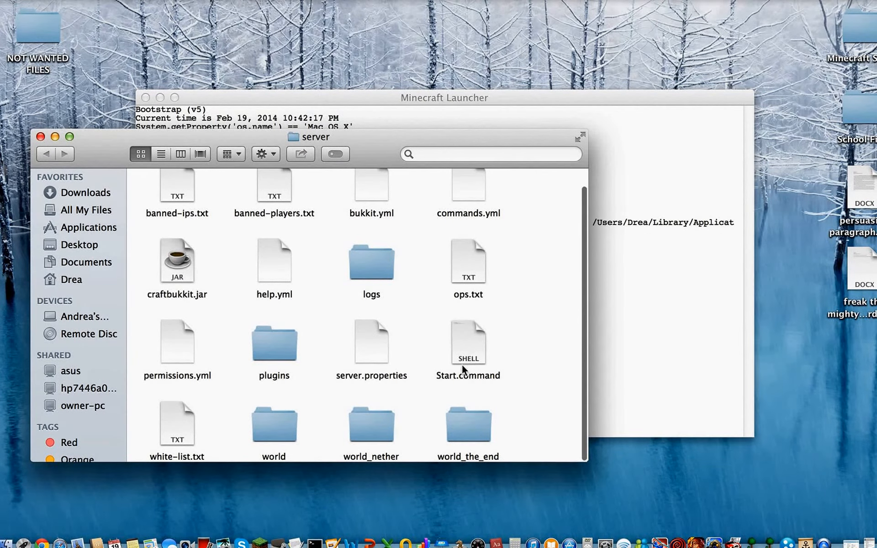
{"action": "double_click", "coordinate": [468, 360]}
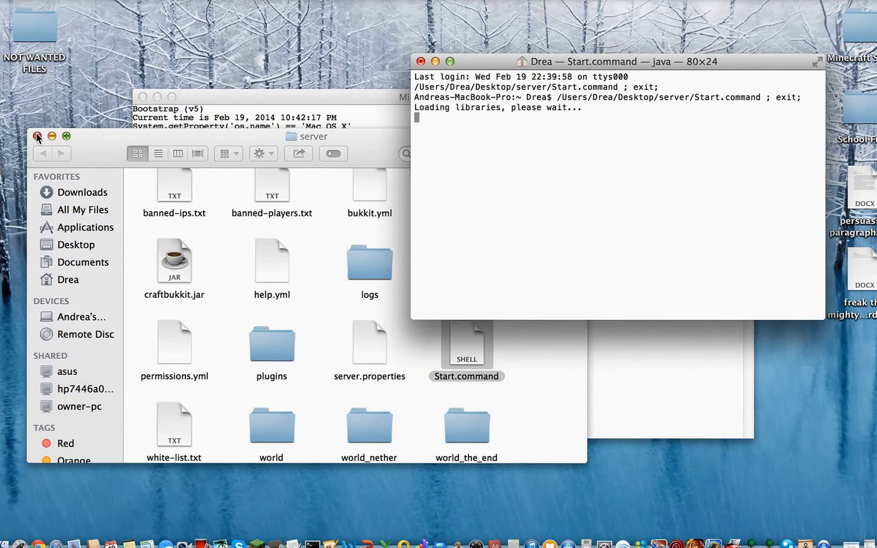
{"action": "left_click", "coordinate": [38, 136]}
Step: Start Minecraft 1.7.4 from the Minecraft Launcher and open its multiplayer server list
{"action": "left_click", "coordinate": [244, 144]}
{"action": "left_click_drag", "start_coordinate": [266, 102], "coordinate": [244, 140]}
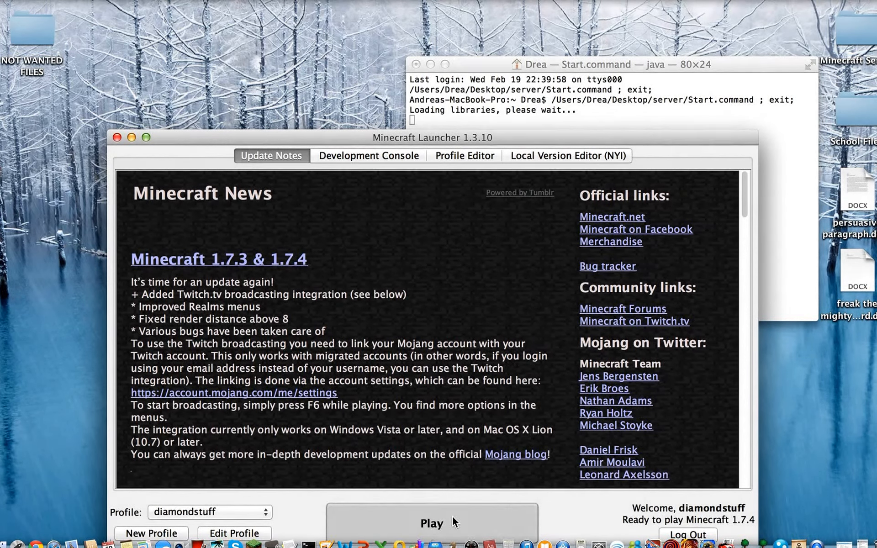
{"action": "left_click", "coordinate": [452, 516]}
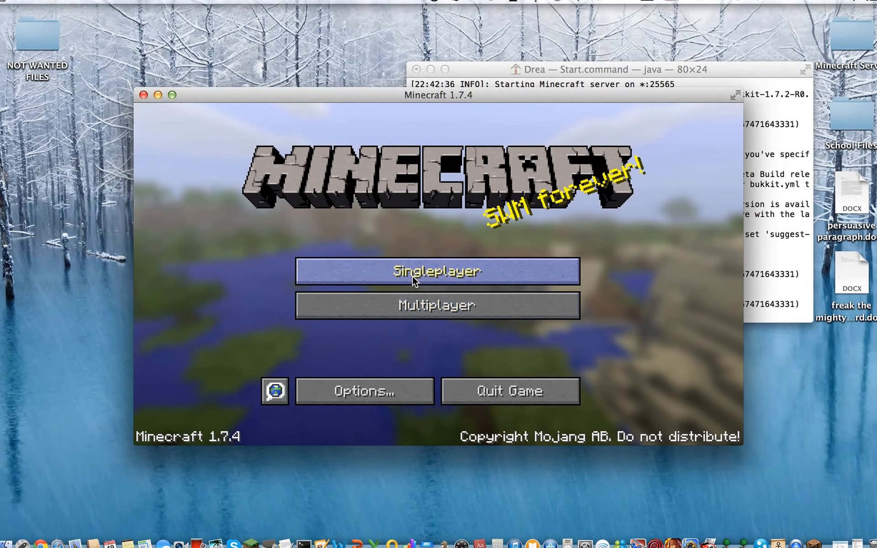
{"action": "left_click", "coordinate": [413, 305]}
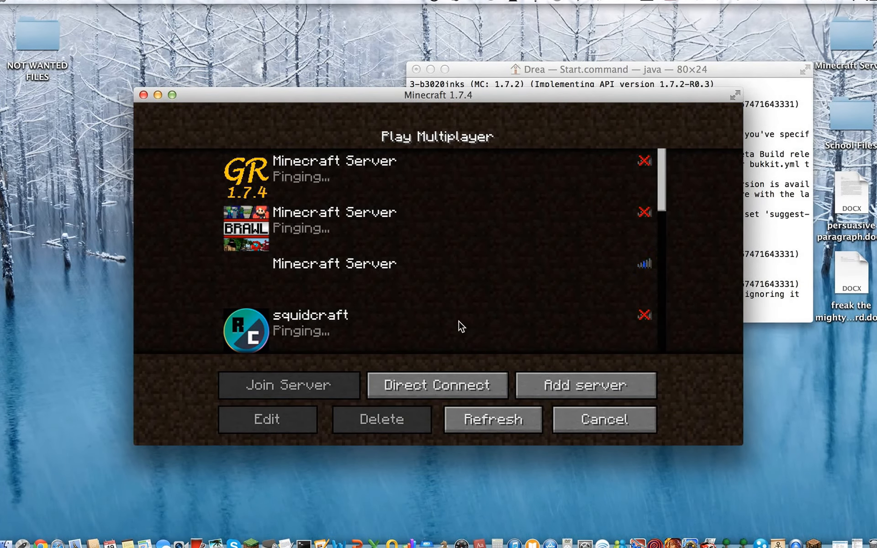
Step: Start a new multiplayer server entry and enter the Hamachi address with the port, 25.79.159.223:25565, as its server address
{"action": "left_click", "coordinate": [558, 382]}
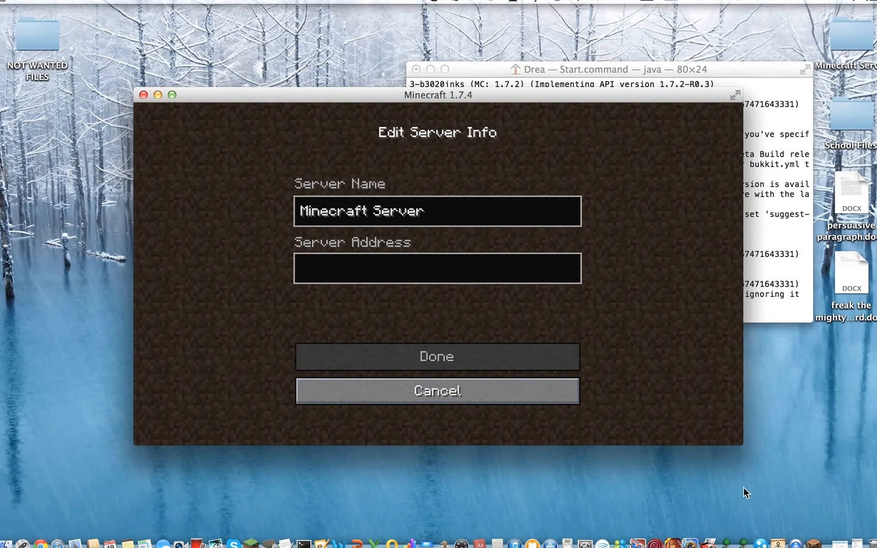
{"action": "left_click", "coordinate": [843, 543]}
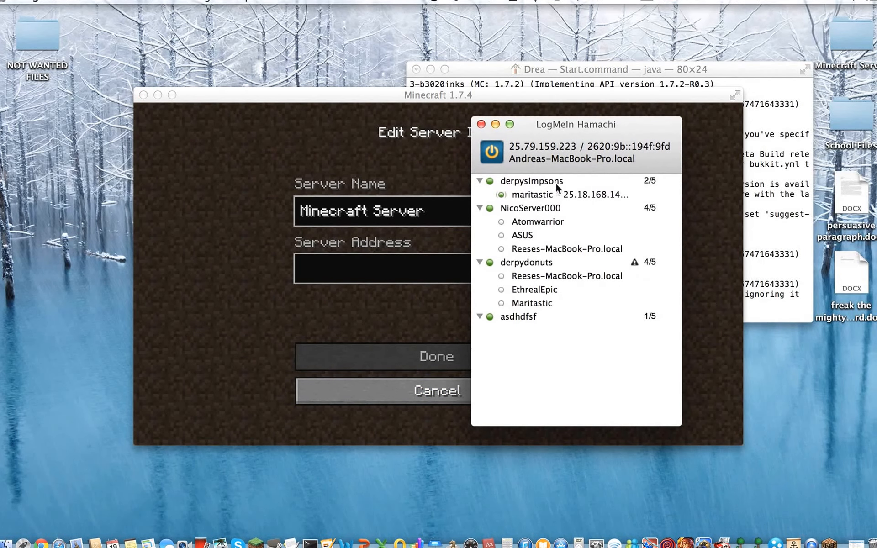
{"action": "left_click_drag", "start_coordinate": [553, 134], "coordinate": [799, 162]}
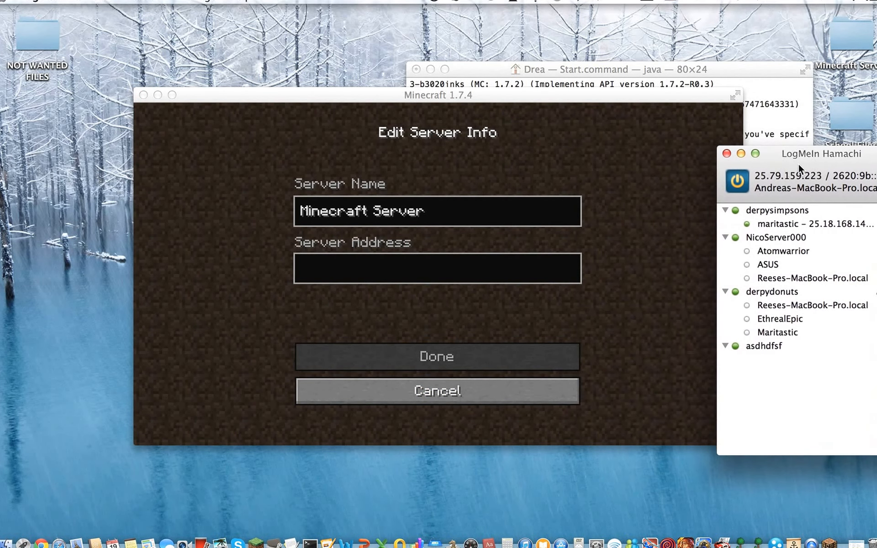
{"action": "left_click", "coordinate": [537, 177]}
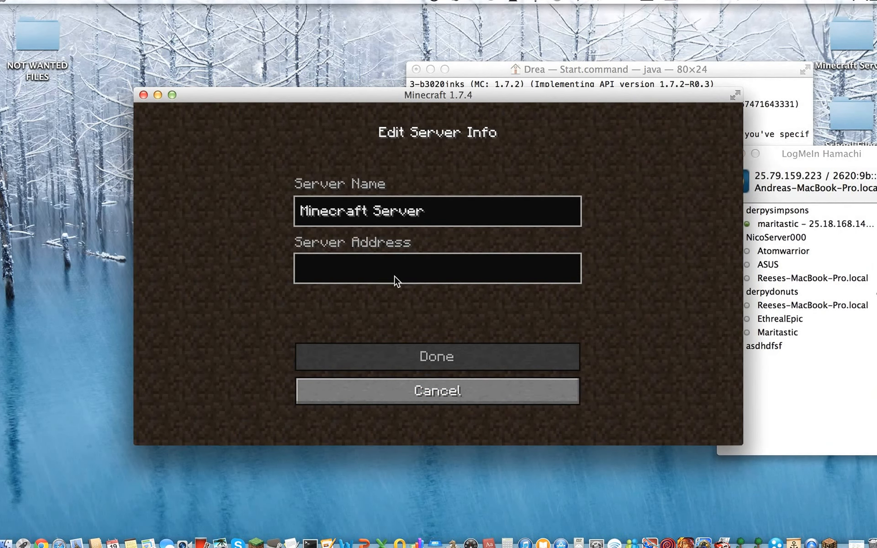
{"action": "type", "text": "25.79.159.223:25565"}
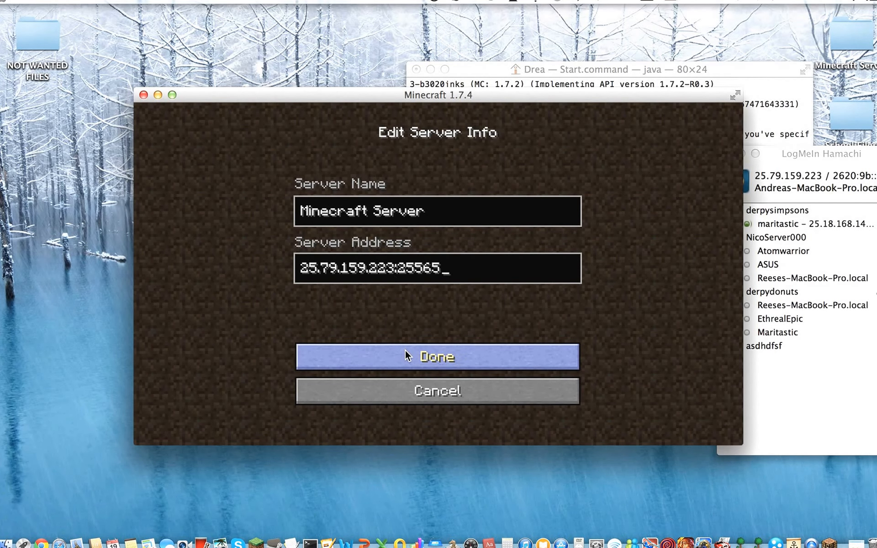
Step: Remove the :25565 port from the server address and save the server entry
{"action": "key", "text": "BackSpace"}
{"action": "key", "text": "BackSpace"}
{"action": "key", "text": "BackSpace"}
{"action": "key", "text": "BackSpace"}
{"action": "key", "text": "BackSpace"}
{"action": "key", "text": "BackSpace"}
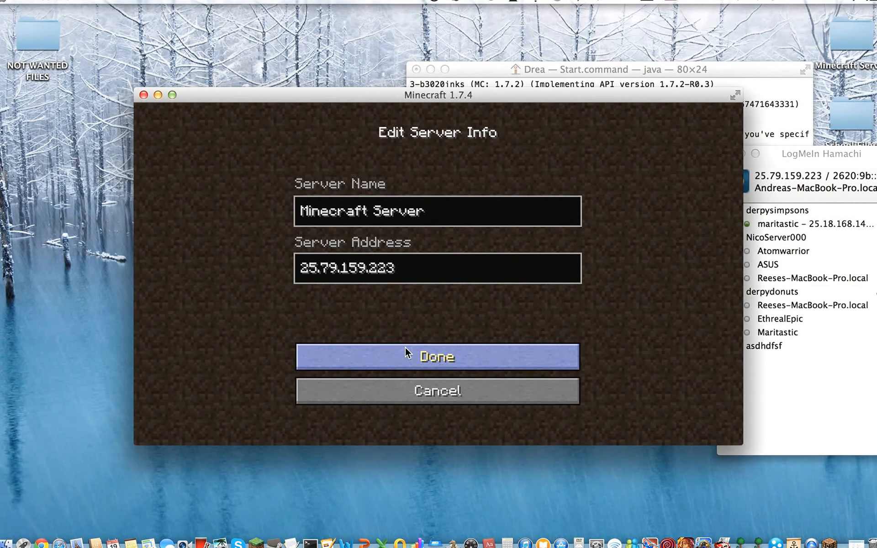
{"action": "left_click", "coordinate": [405, 347]}
Step: Join the newly added Minecraft Server at the end of the server list and shift the game window slightly aside
{"action": "scroll", "coordinate": [406, 345], "scroll_direction": "down", "scroll_amount": 6}
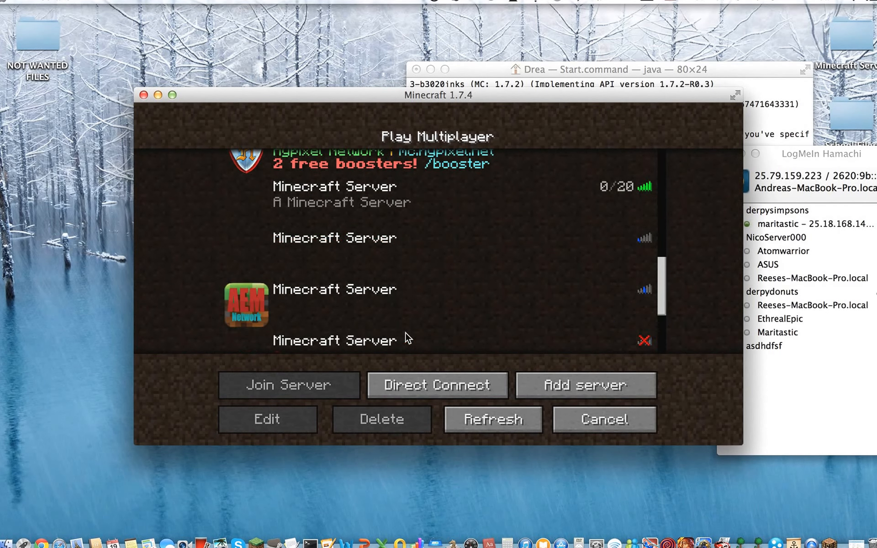
{"action": "scroll", "coordinate": [408, 338], "scroll_direction": "down", "scroll_amount": 2}
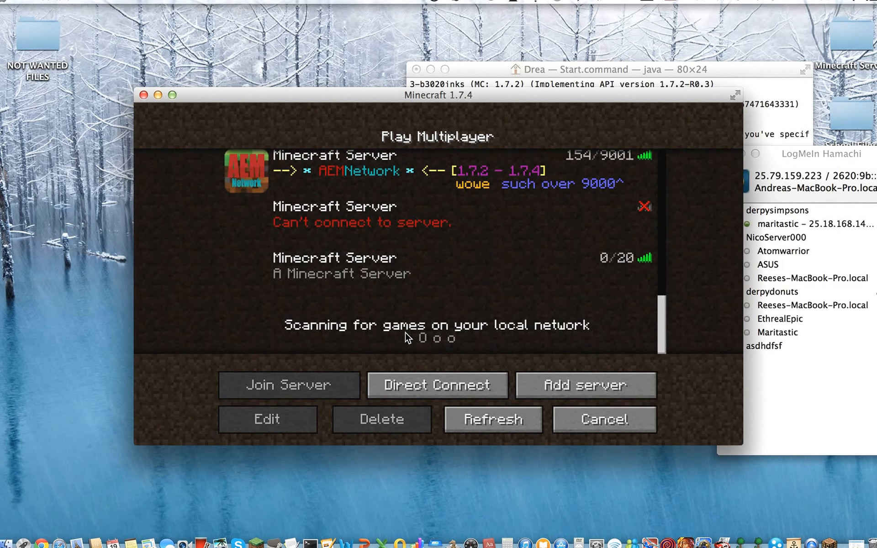
{"action": "left_click", "coordinate": [379, 284]}
{"action": "left_click", "coordinate": [318, 382]}
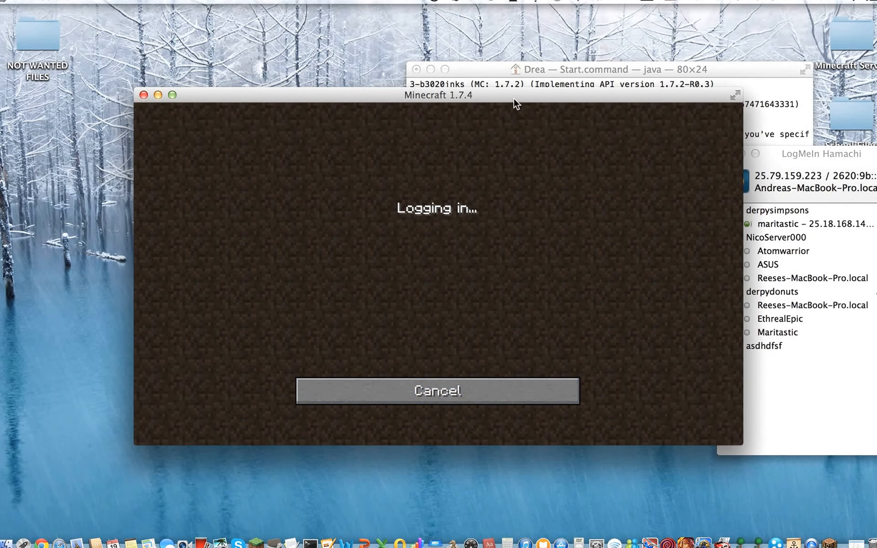
{"action": "left_click_drag", "start_coordinate": [513, 99], "coordinate": [482, 108]}
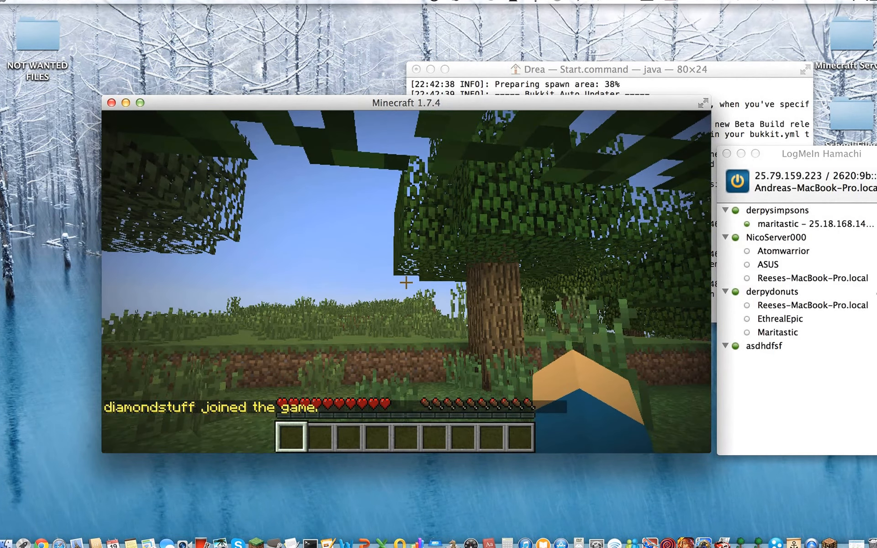
Step: Pause the game, check the server console for the player's login, and return to the Minecraft window
{"action": "key", "text": "Escape"}
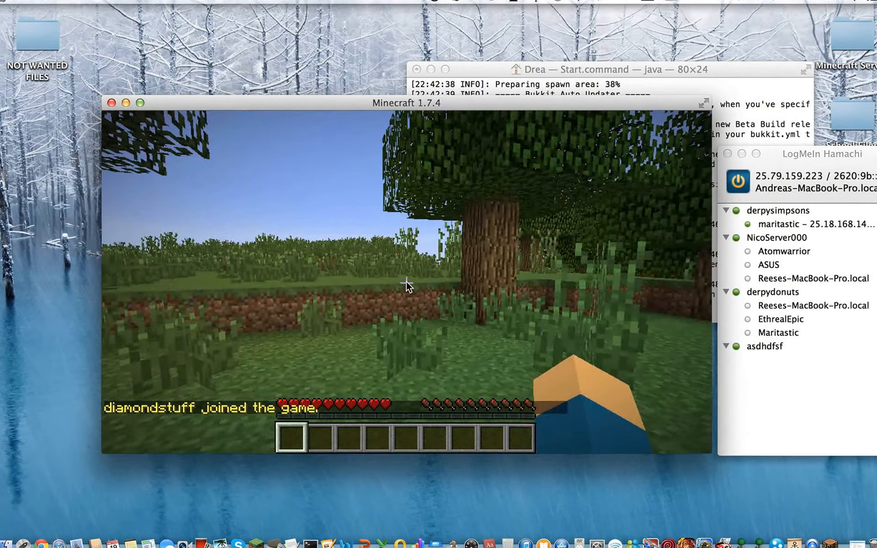
{"action": "left_click", "coordinate": [603, 67]}
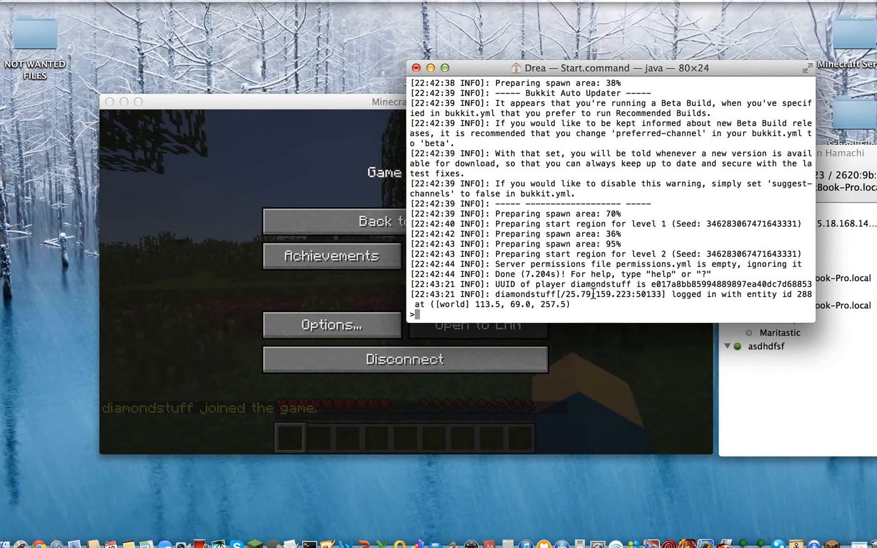
{"action": "left_click", "coordinate": [387, 97]}
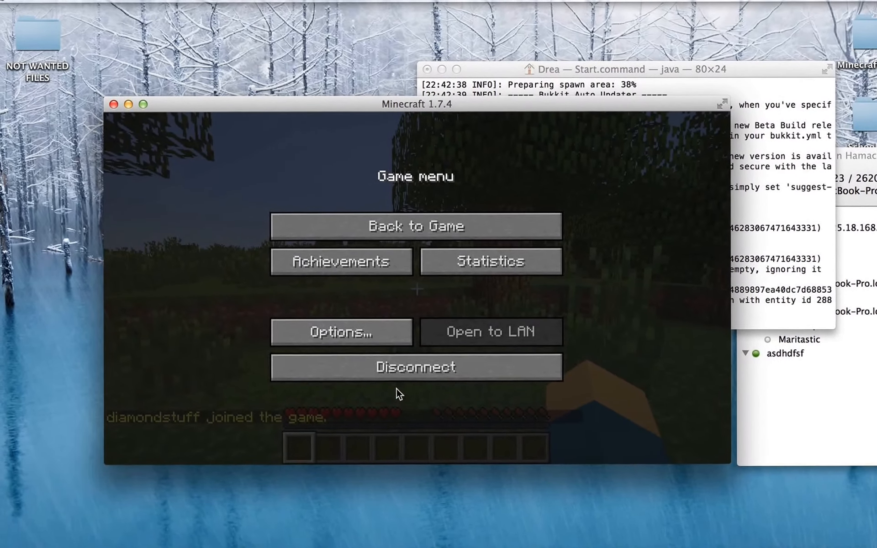
Step: Disconnect from the game server and clear the Hamachi window away to bring the server console to the front
{"action": "left_click", "coordinate": [393, 379]}
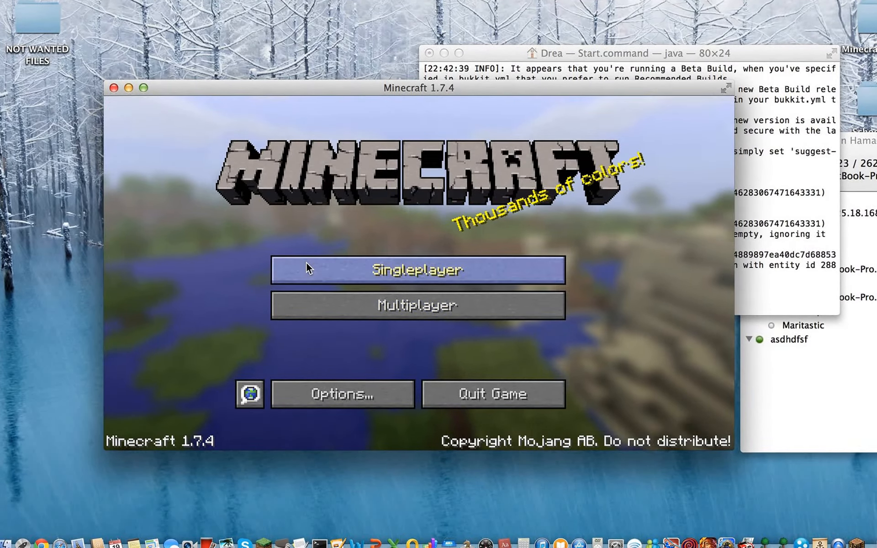
{"action": "left_click", "coordinate": [738, 341]}
{"action": "left_click", "coordinate": [749, 136]}
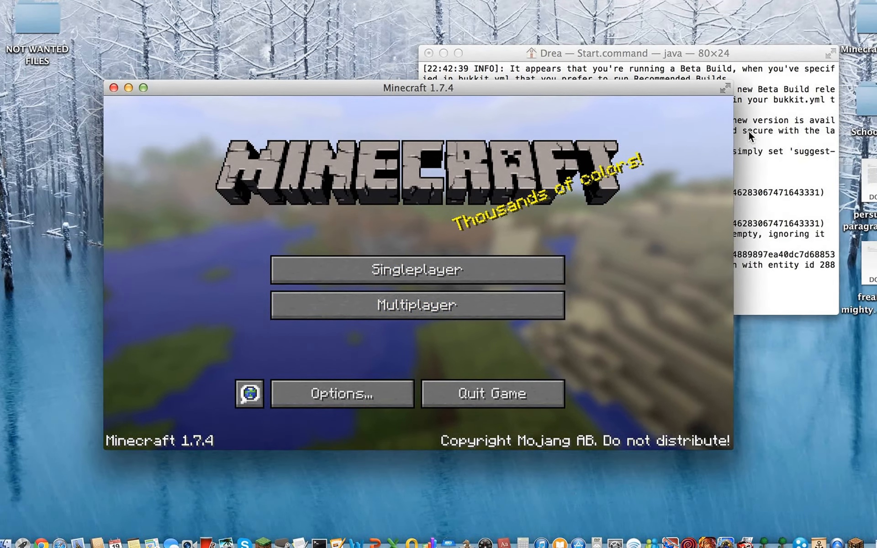
{"action": "left_click", "coordinate": [746, 51]}
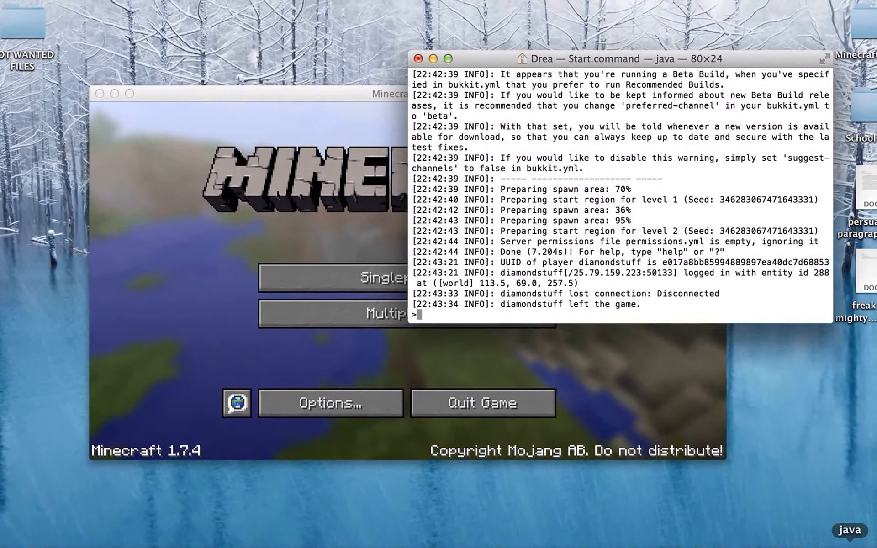
Step: Switch to Chrome and look over the codingmonkeys.de Port Map page down to its application download link
{"action": "left_click", "coordinate": [863, 546]}
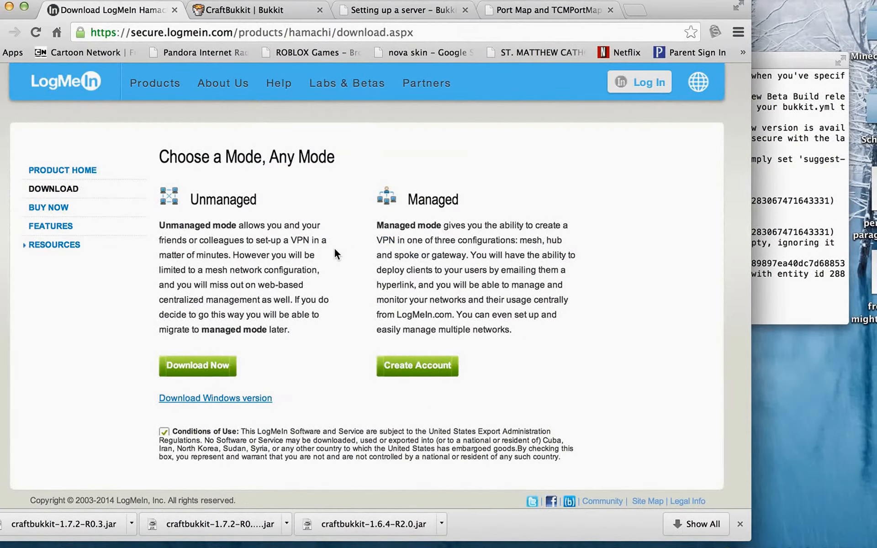
{"action": "left_click", "coordinate": [522, 11]}
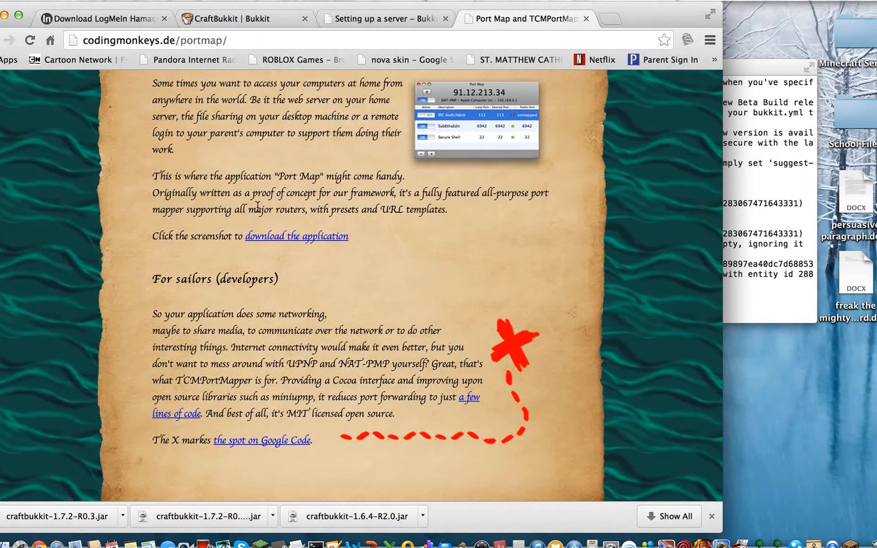
{"action": "scroll", "coordinate": [257, 207], "scroll_direction": "up", "scroll_amount": 10}
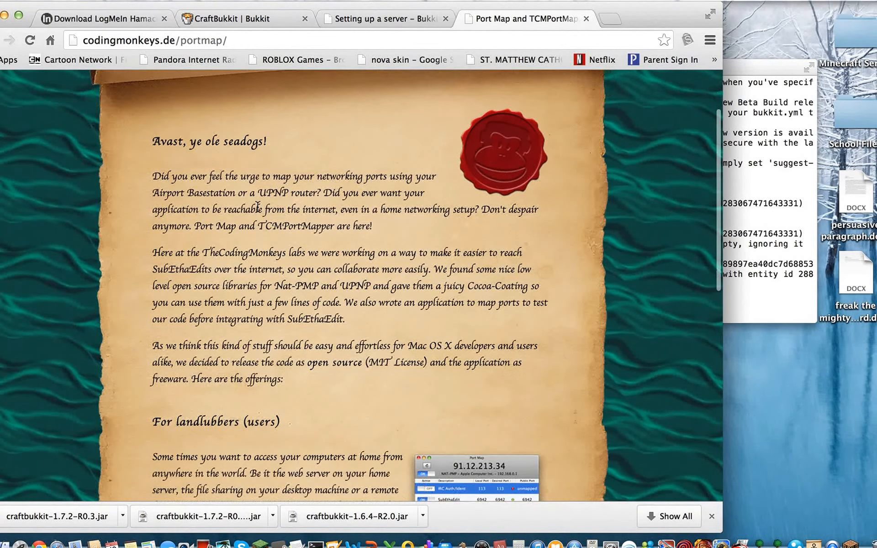
{"action": "scroll", "coordinate": [257, 206], "scroll_direction": "down", "scroll_amount": 10}
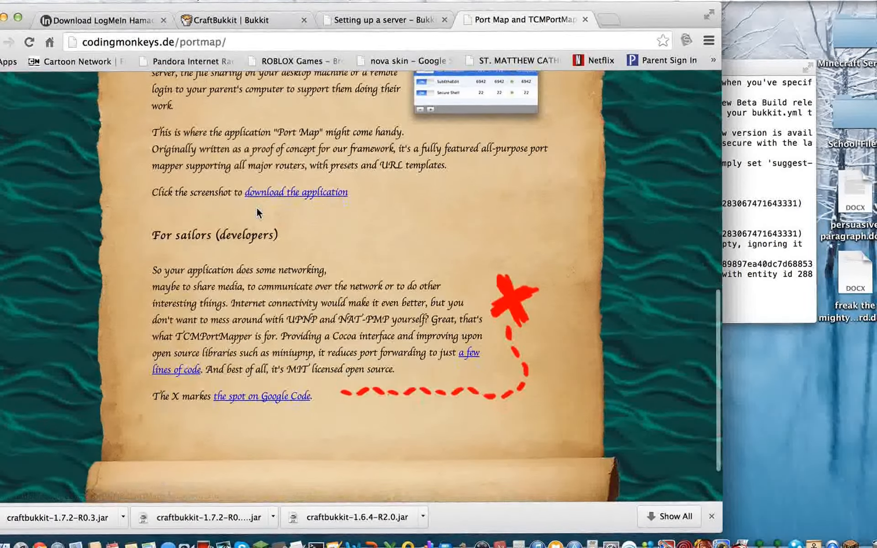
{"action": "scroll", "coordinate": [256, 206], "scroll_direction": "up", "scroll_amount": 3}
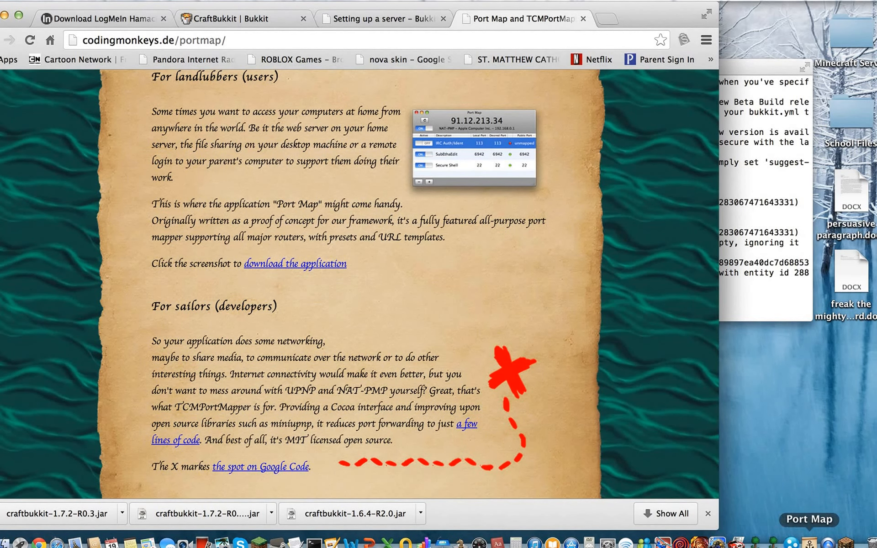
Step: Open Port Map and add a TCP port mapping with 25565 as both the local and the desired public port
{"action": "left_click", "coordinate": [809, 543]}
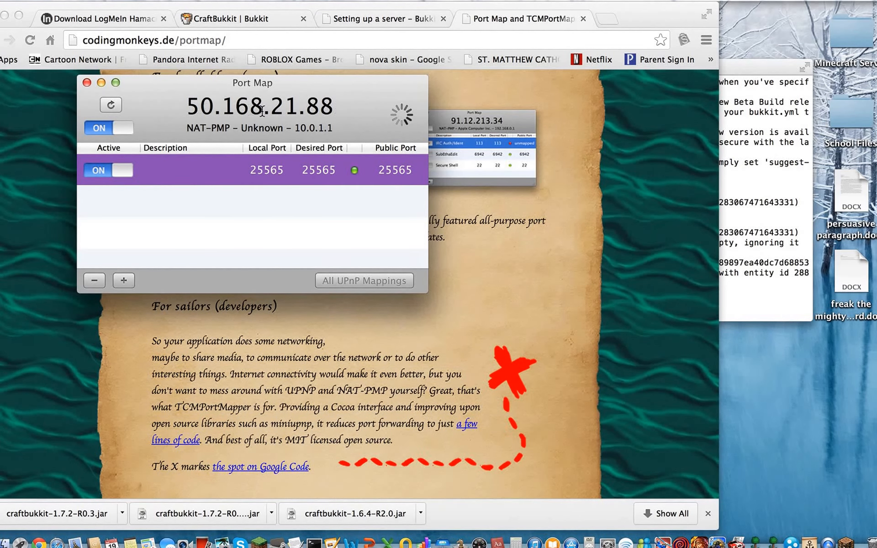
{"action": "left_click", "coordinate": [123, 281]}
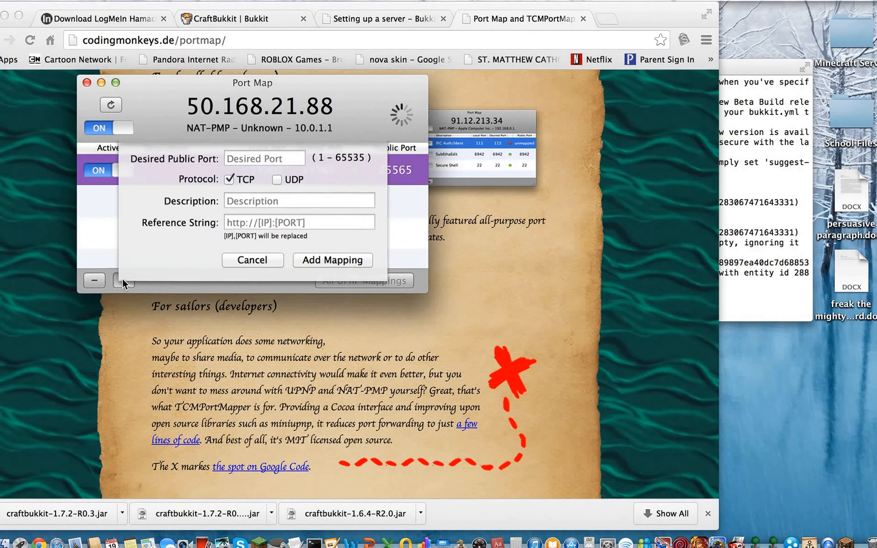
{"action": "type", "text": "25565"}
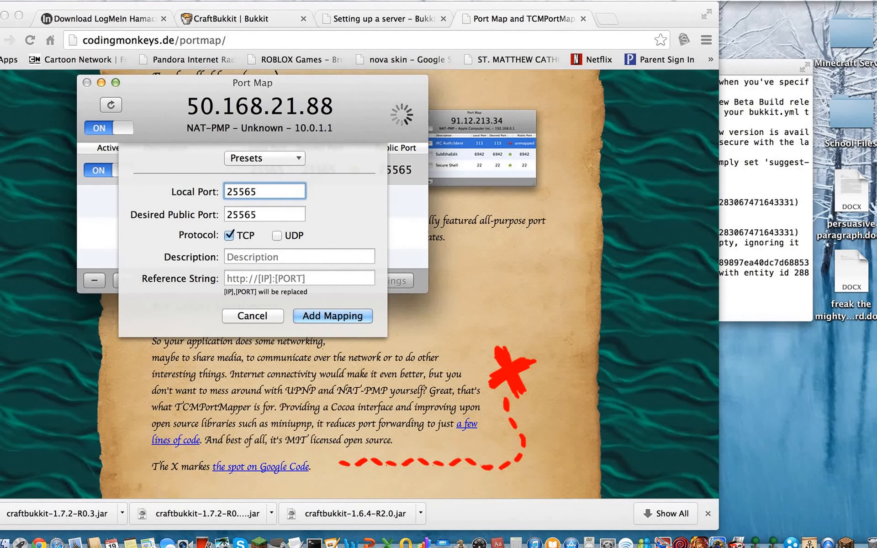
{"action": "key", "text": "BackSpace"}
{"action": "key", "text": "BackSpace"}
{"action": "key", "text": "BackSpace"}
{"action": "key", "text": "BackSpace"}
{"action": "key", "text": "BackSpace"}
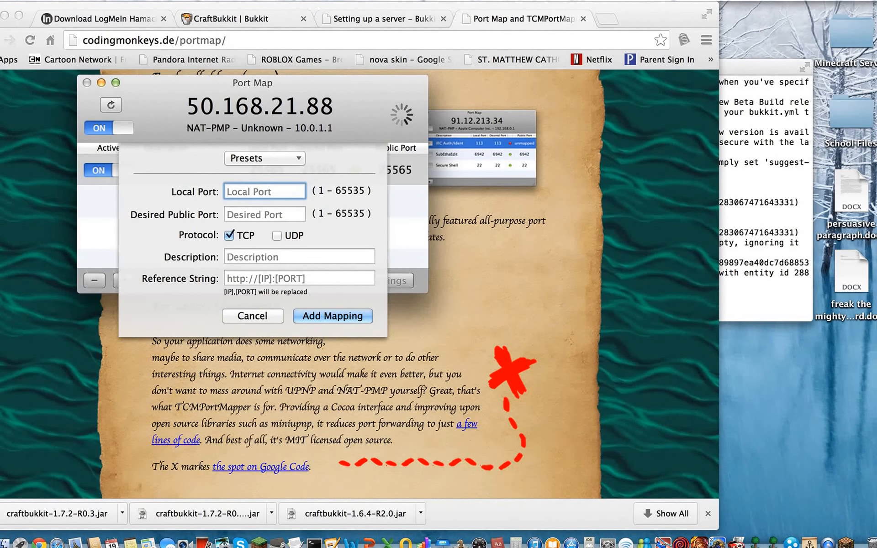
{"action": "type", "text": "25565"}
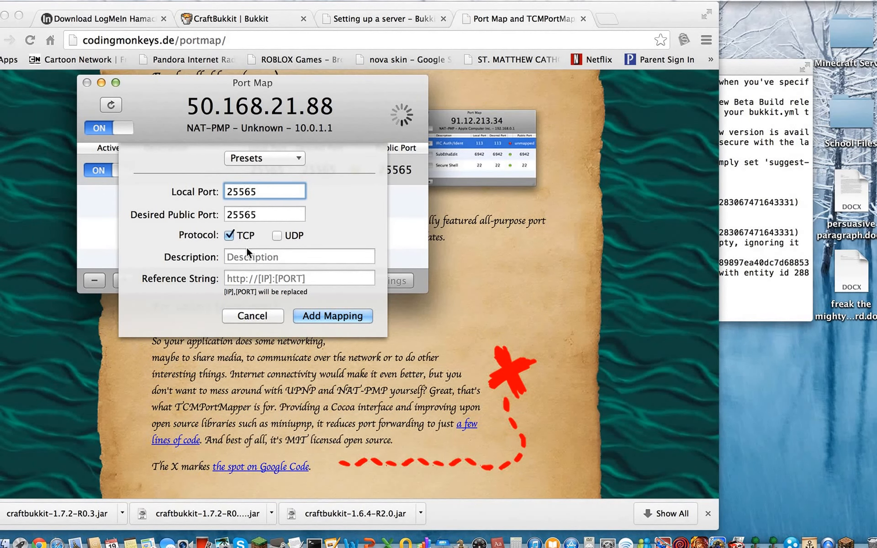
{"action": "left_click", "coordinate": [327, 316]}
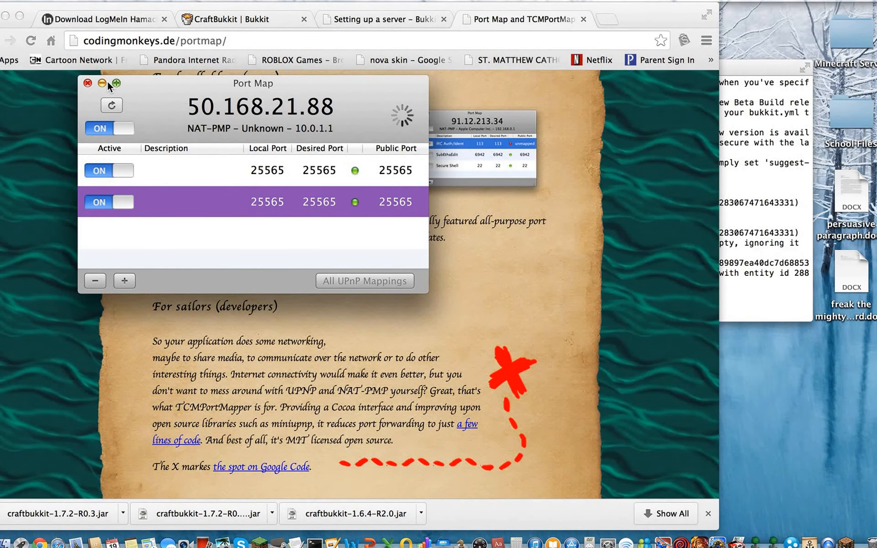
Step: Move Port Map aside, put the browser away, and start a new multiplayer server entry in Minecraft
{"action": "left_click_drag", "start_coordinate": [167, 92], "coordinate": [699, 238]}
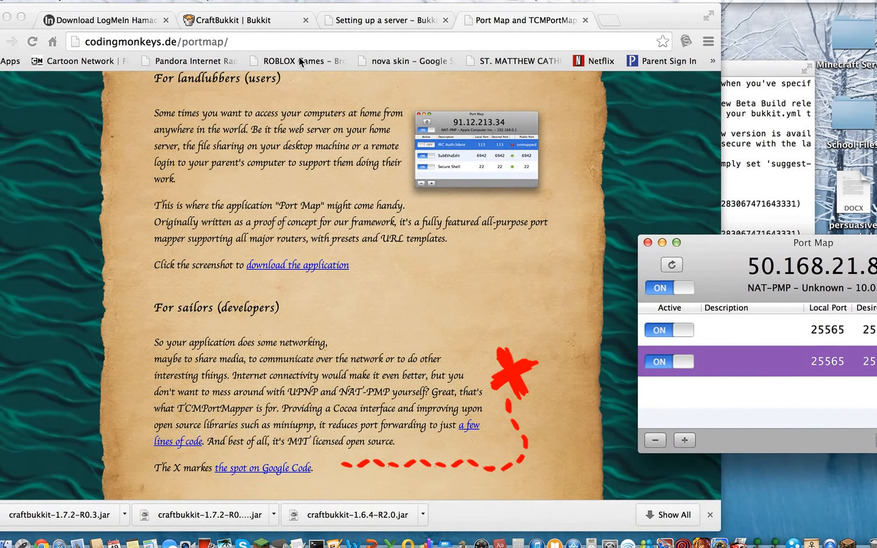
{"action": "left_click", "coordinate": [7, 18]}
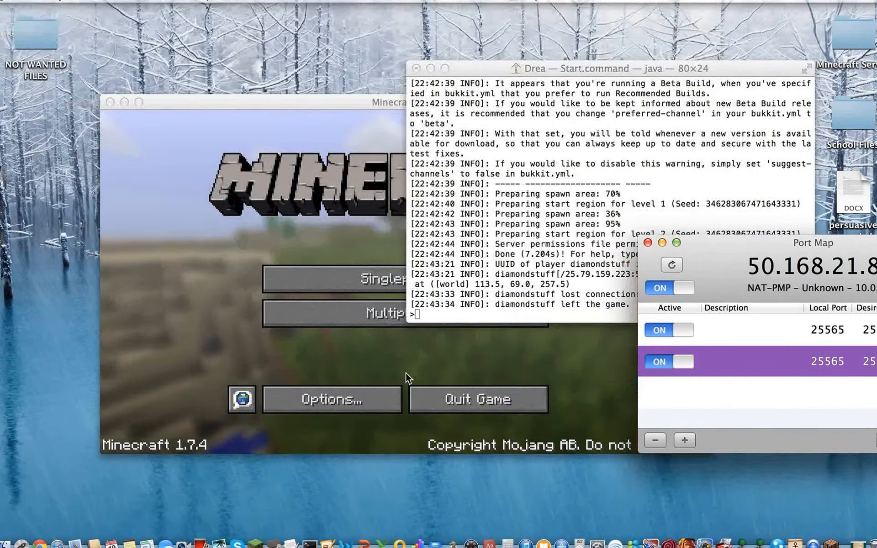
{"action": "left_click", "coordinate": [392, 352]}
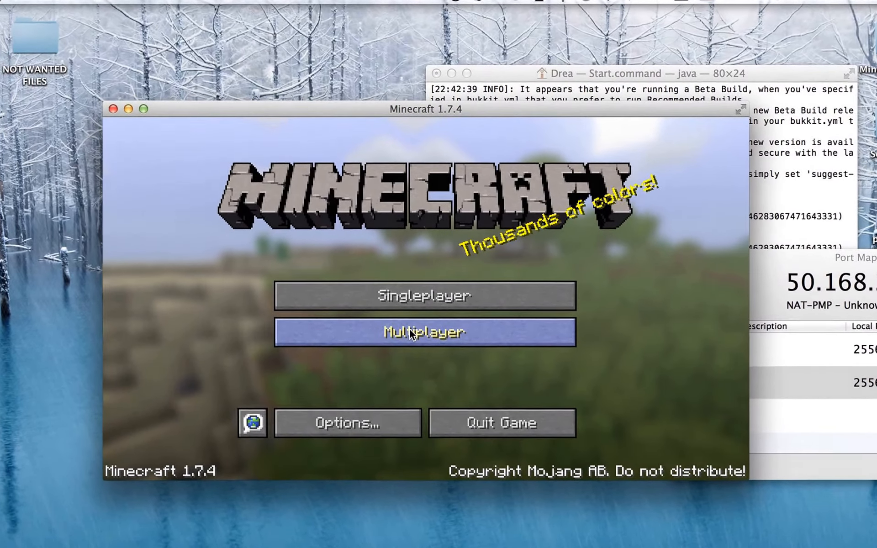
{"action": "left_click", "coordinate": [389, 310]}
{"action": "left_click", "coordinate": [524, 386]}
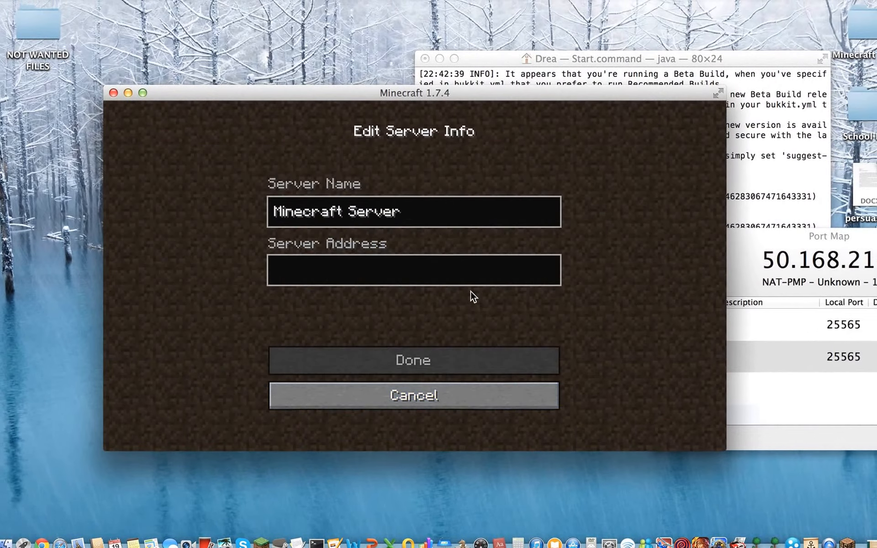
{"action": "left_click", "coordinate": [440, 258]}
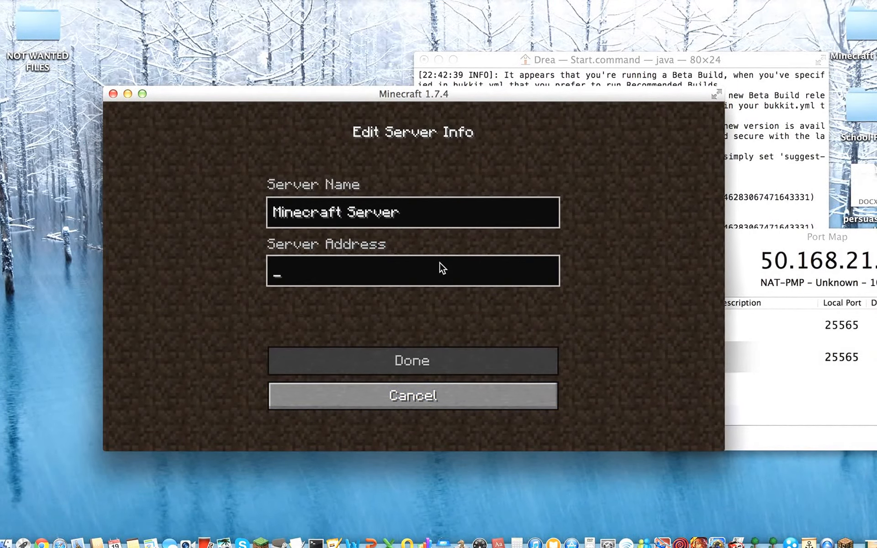
{"action": "type", "text": "50.1"}
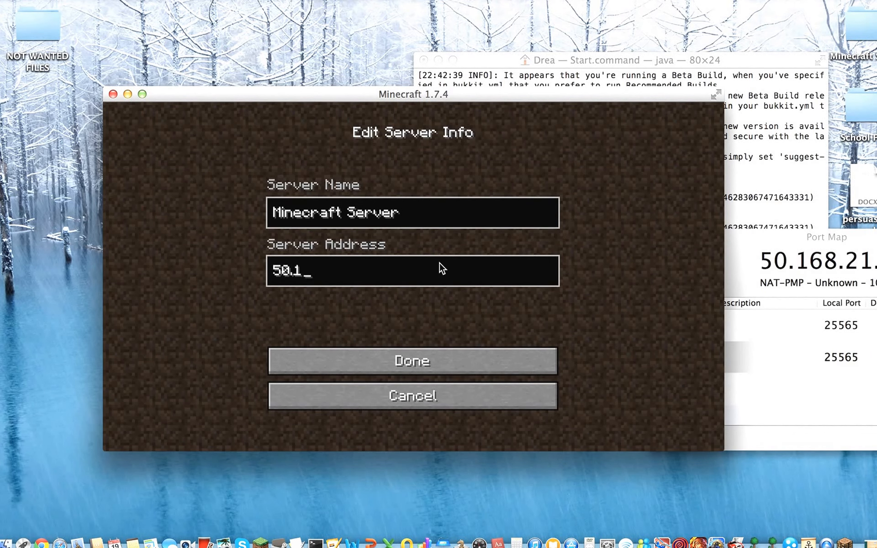
{"action": "type", "text": "68.21."}
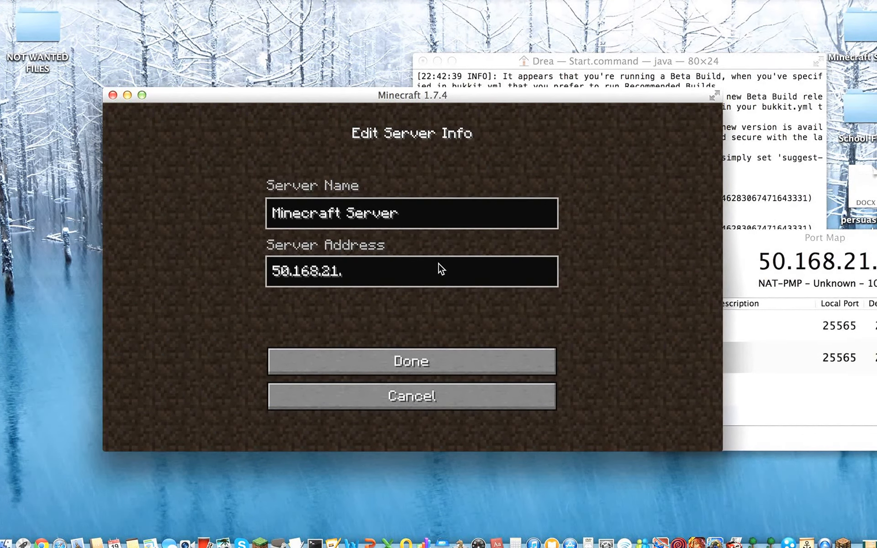
{"action": "type", "text": "88"}
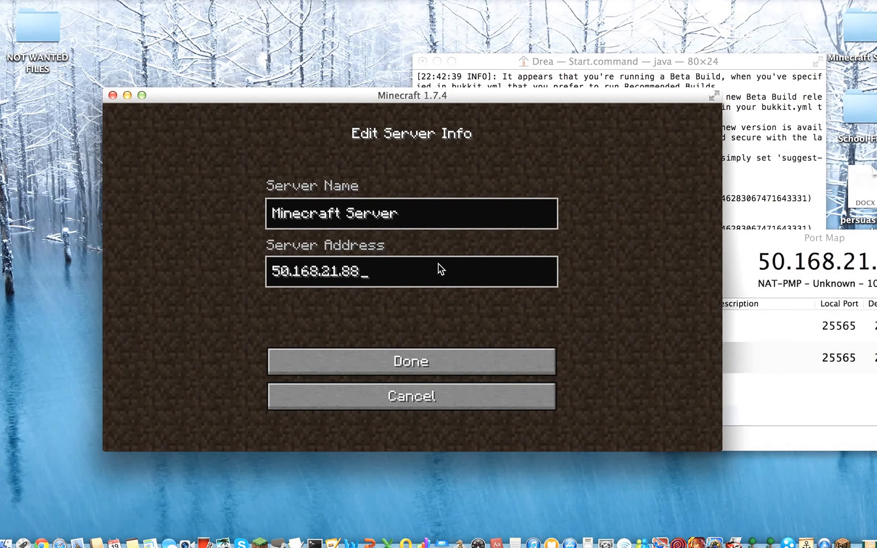
{"action": "type", "text": ":25565"}
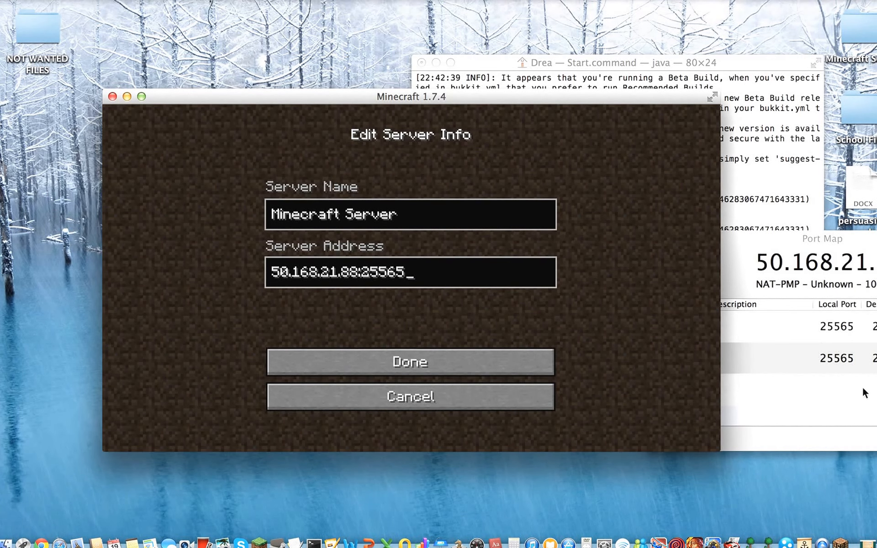
{"action": "left_click", "coordinate": [398, 351]}
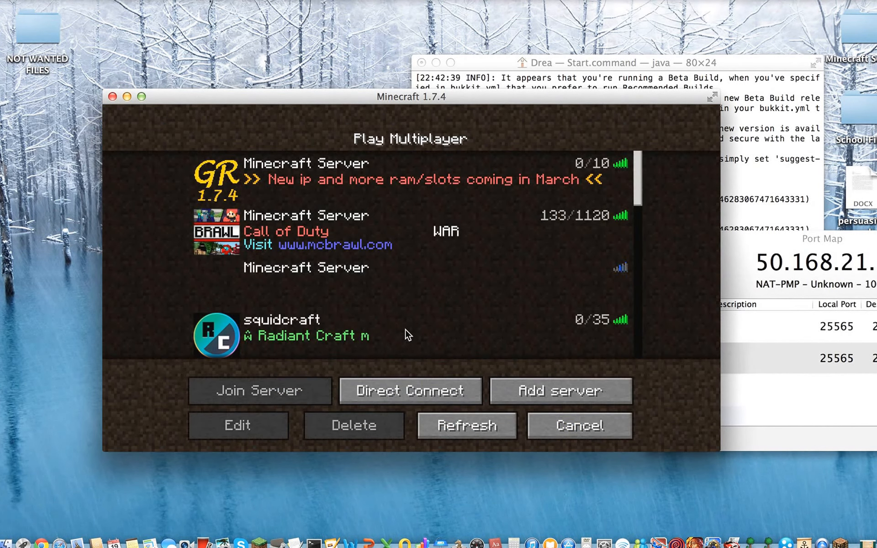
Step: Find the newly added Minecraft Server as the last entry of the server list and join it
{"action": "scroll", "coordinate": [405, 329], "scroll_direction": "down", "scroll_amount": 5}
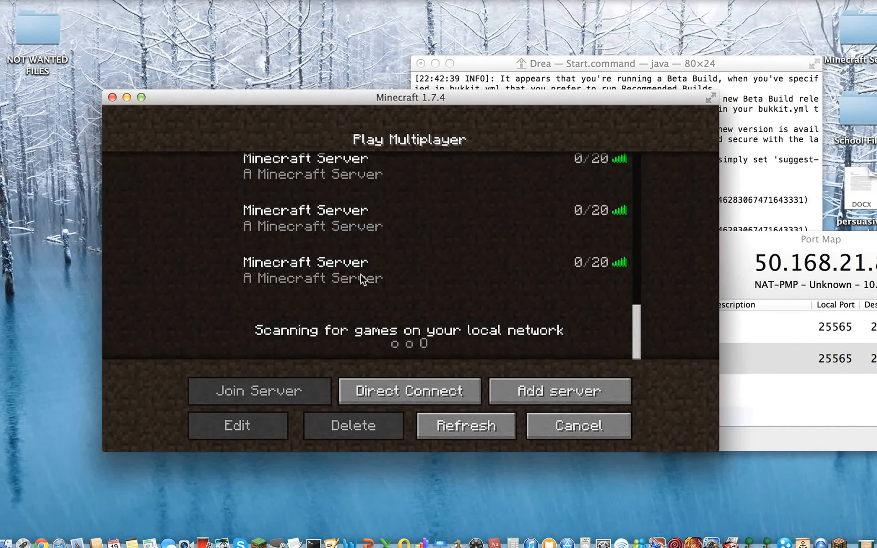
{"action": "scroll", "coordinate": [361, 249], "scroll_direction": "up", "scroll_amount": 3}
{"action": "scroll", "coordinate": [361, 243], "scroll_direction": "down", "scroll_amount": 3}
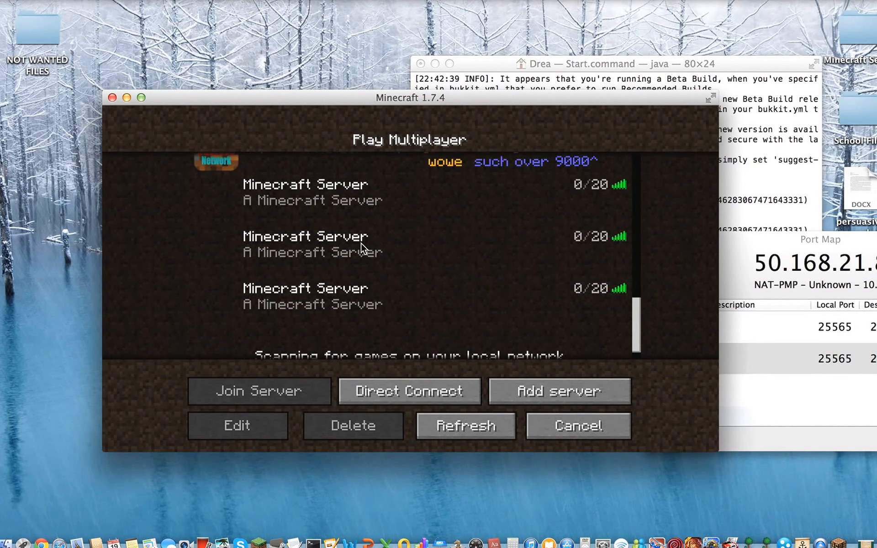
{"action": "left_click", "coordinate": [358, 204]}
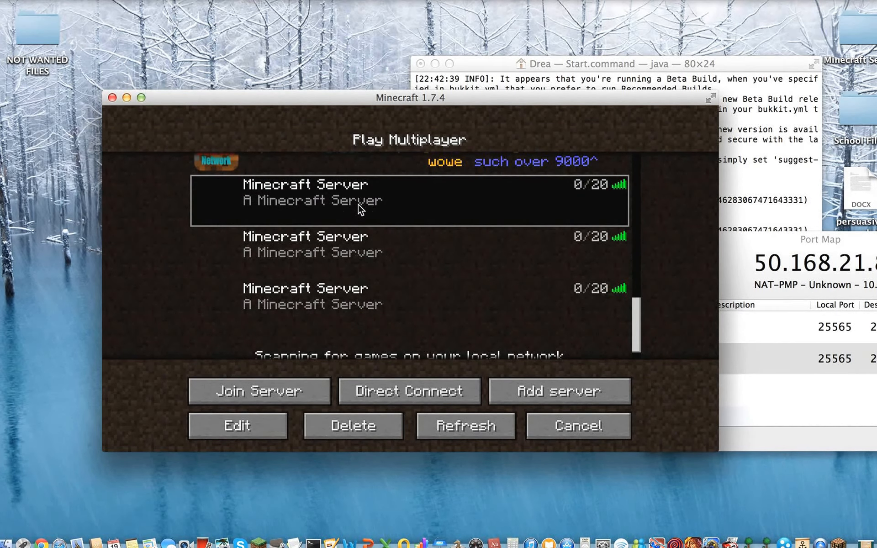
{"action": "left_click", "coordinate": [349, 270]}
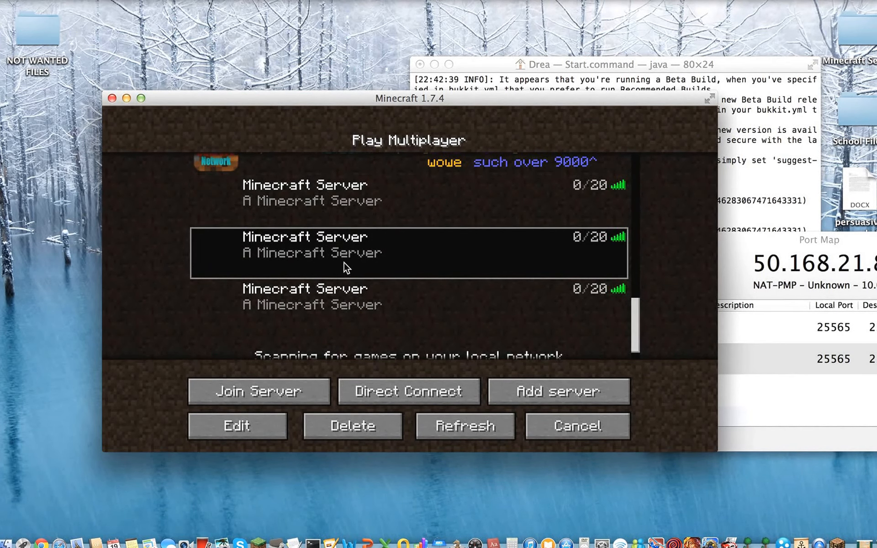
{"action": "left_click", "coordinate": [327, 216]}
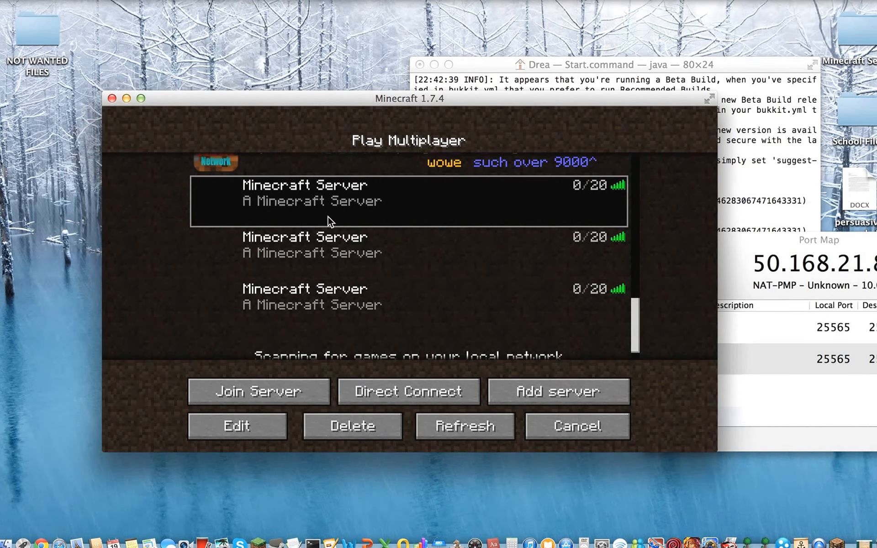
{"action": "left_click", "coordinate": [300, 249]}
{"action": "left_click", "coordinate": [301, 303]}
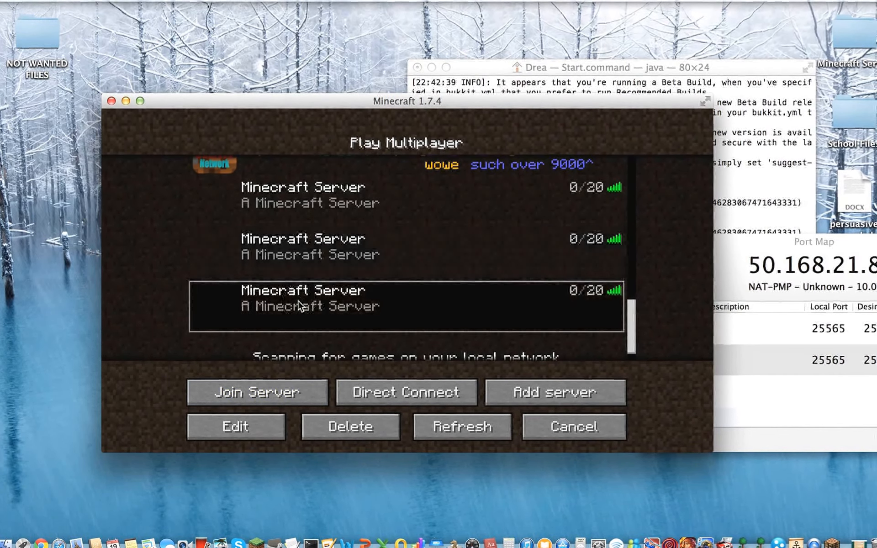
{"action": "left_click", "coordinate": [277, 392]}
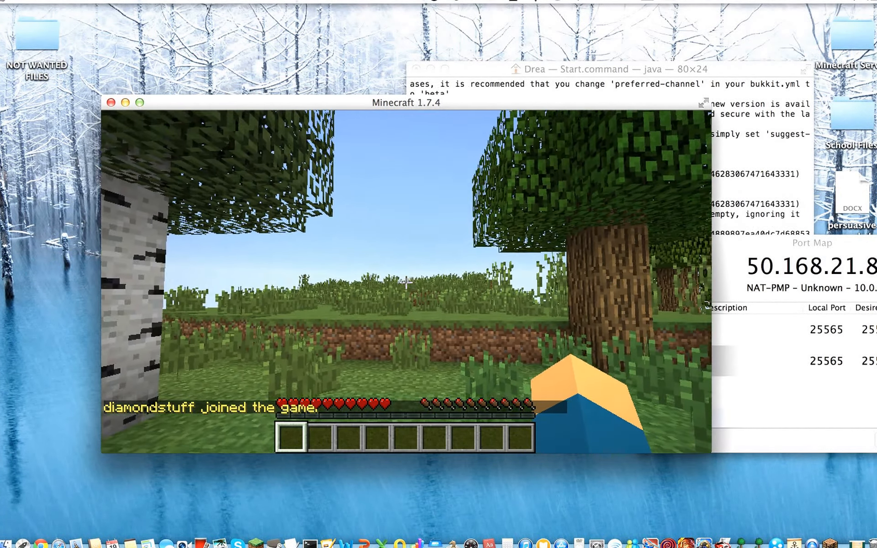
Step: Leave the multiplayer game by disconnecting from the server and close the Minecraft window
{"action": "key", "text": "Escape"}
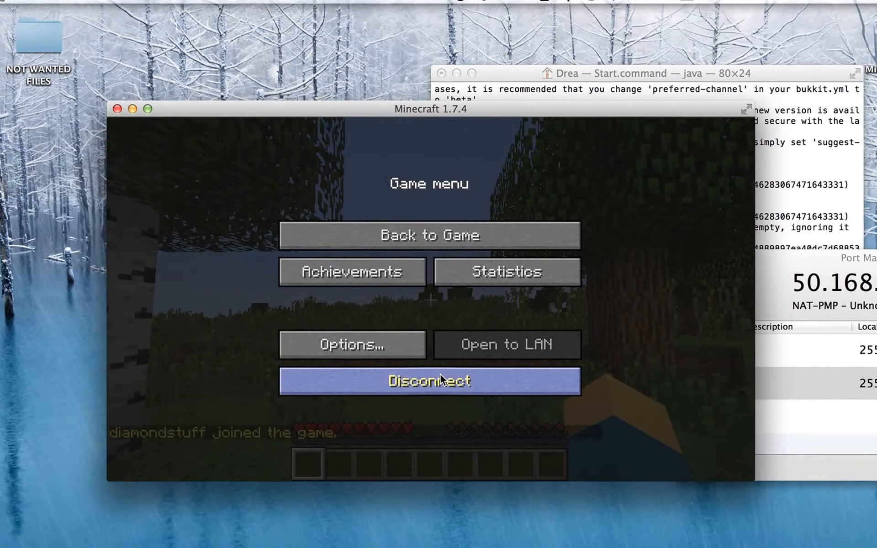
{"action": "left_click", "coordinate": [418, 362]}
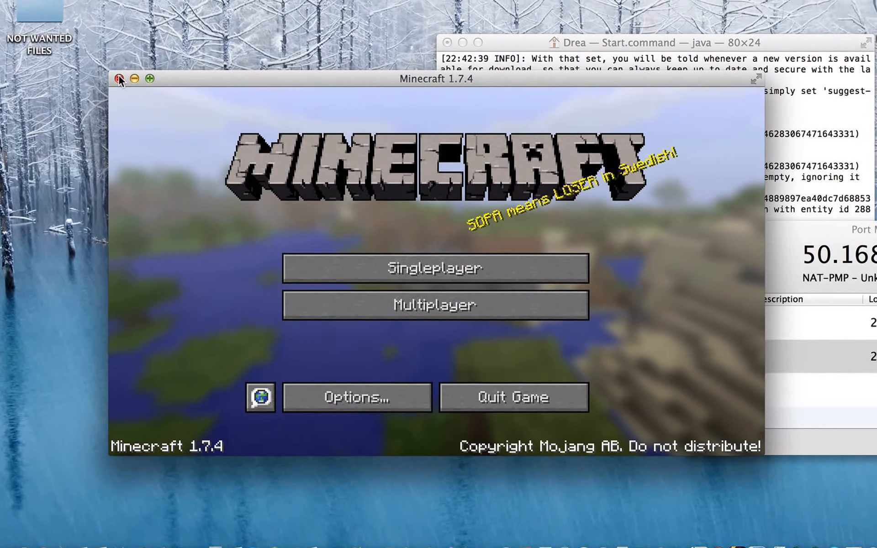
{"action": "left_click", "coordinate": [120, 72]}
Step: Bring Port Map to the front and move its window fully into view, partly over the server console
{"action": "left_click", "coordinate": [752, 354]}
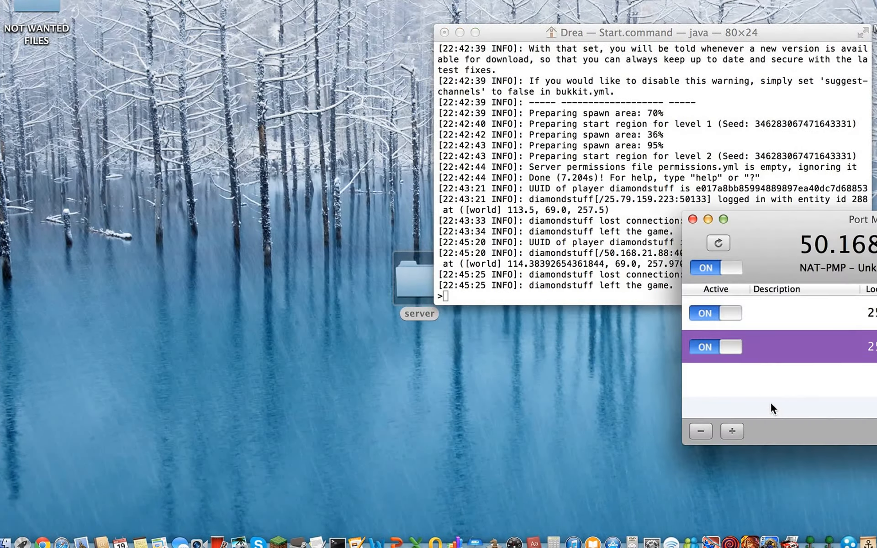
{"action": "left_click", "coordinate": [780, 229]}
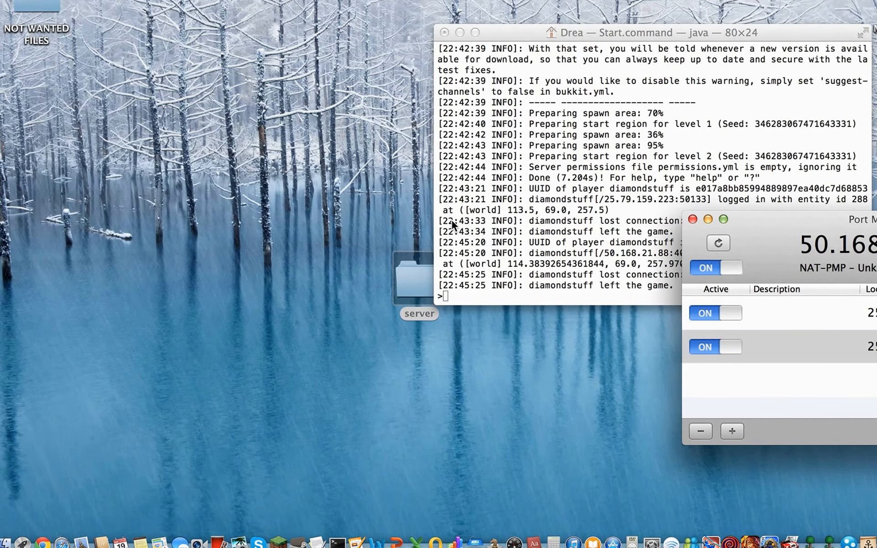
{"action": "left_click_drag", "start_coordinate": [807, 221], "coordinate": [398, 125]}
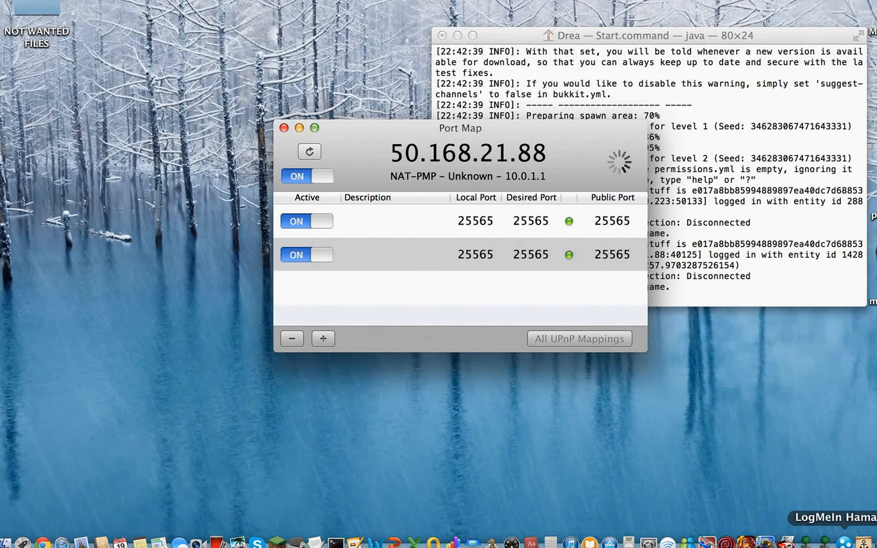